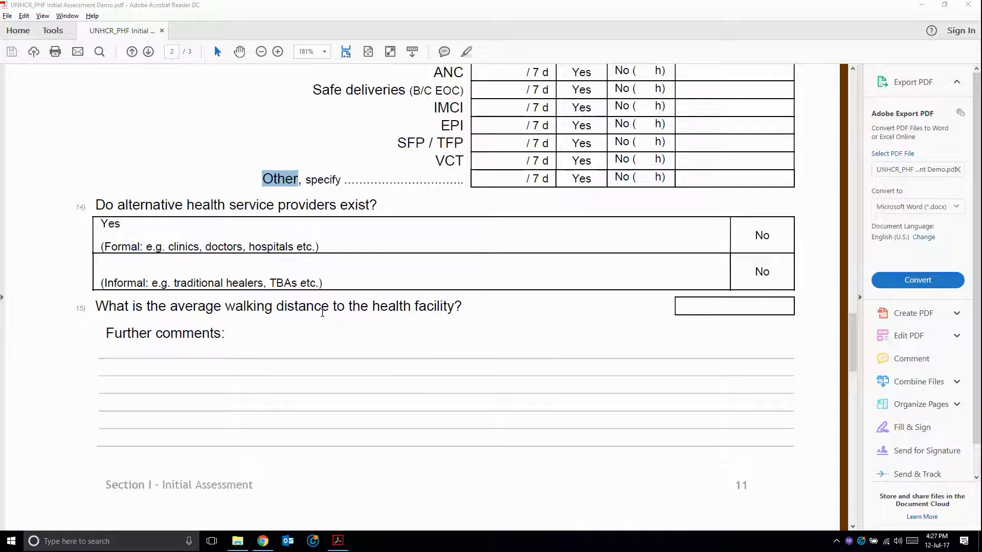
Scroll the assessment PDF down to the 2.1 Service charges section on page 3
drag(854, 318, 853, 395)
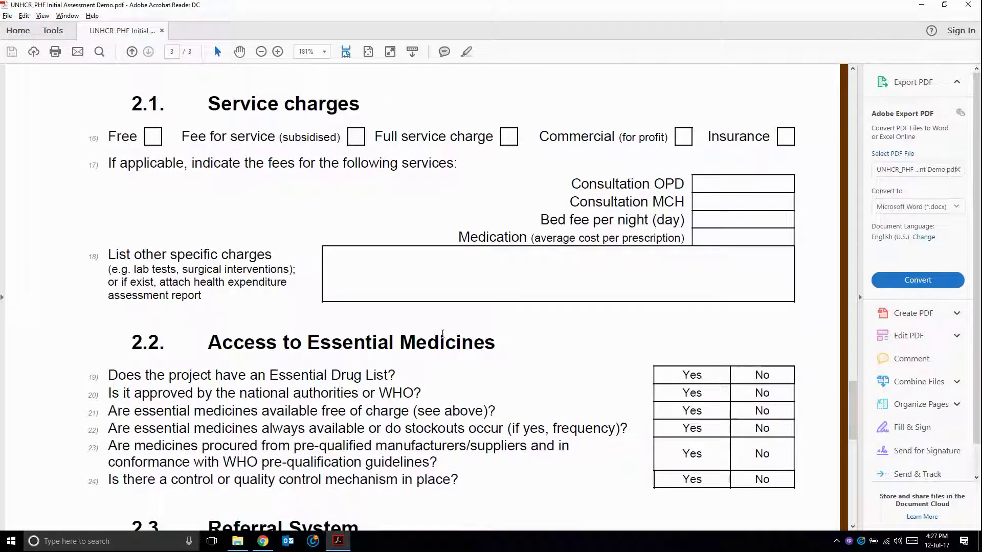
Open the Survey form, collapse all question groups, and select Access to Health
mouse_move(263, 541)
click(286, 476)
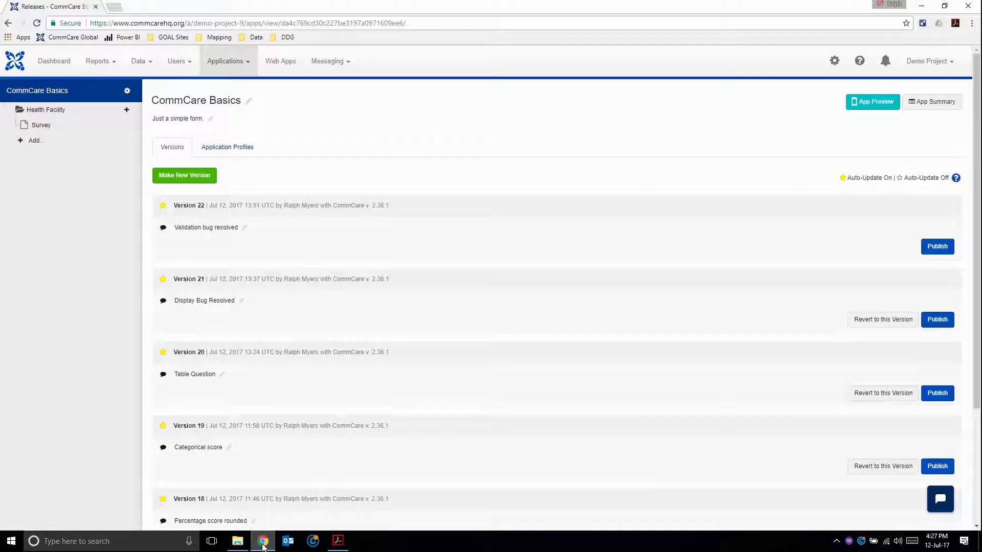
click(38, 128)
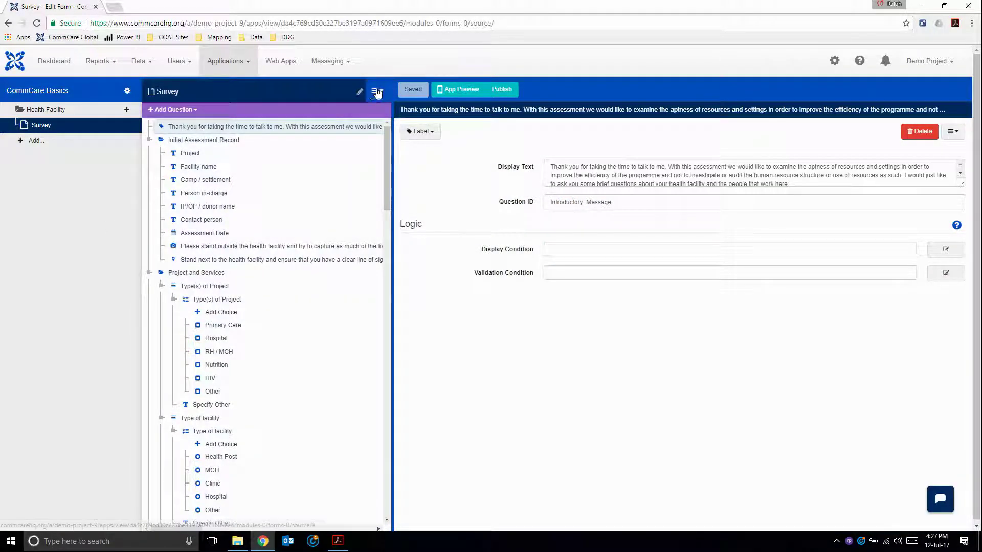
click(377, 91)
click(389, 136)
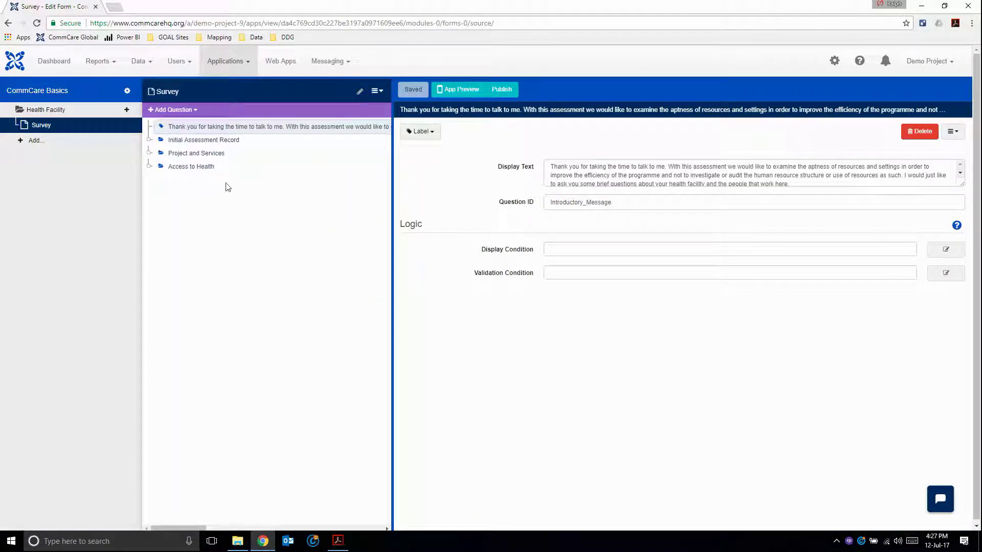
click(180, 171)
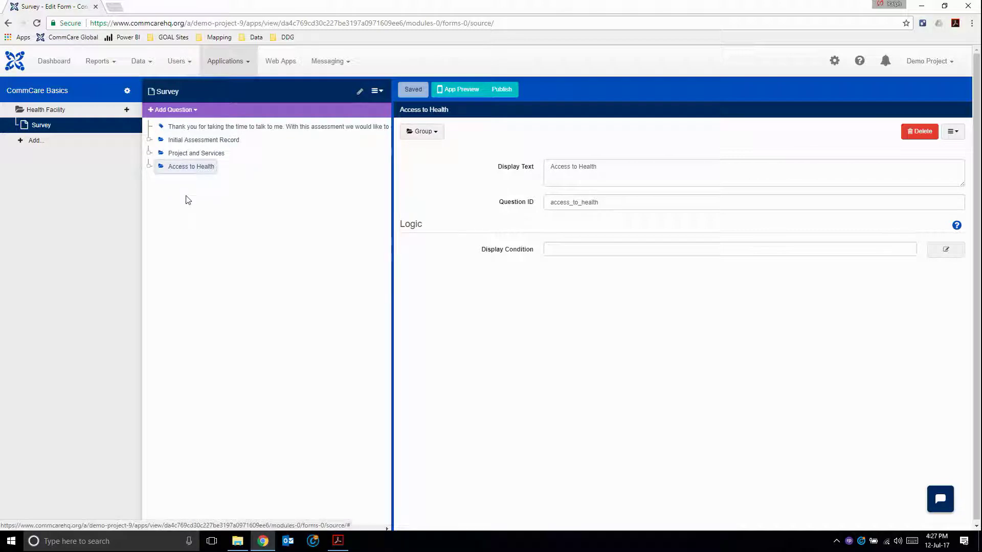
Add a top-level group labelled 'Service charges', copying the heading from the PDF
click(174, 109)
mouse_move(173, 174)
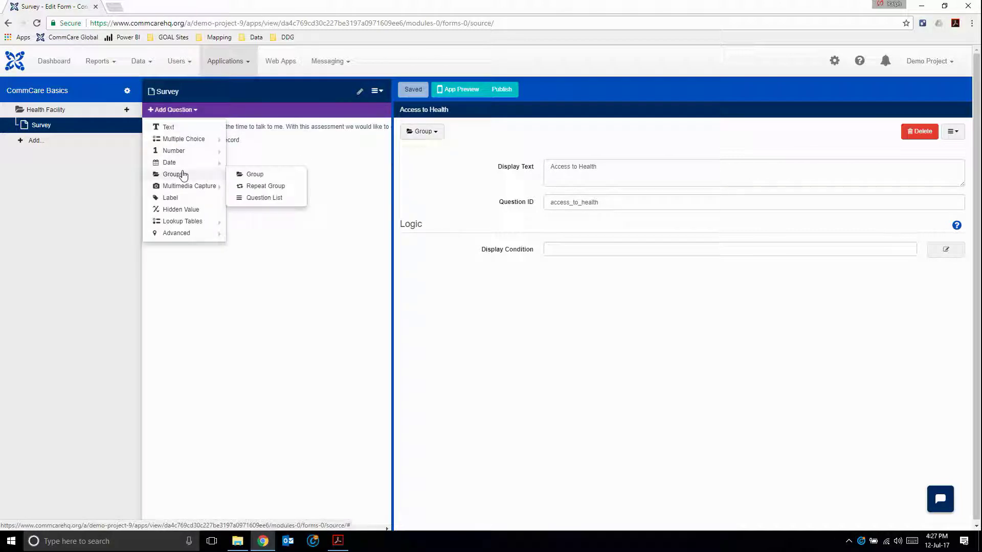
click(241, 175)
key(alt+Tab)
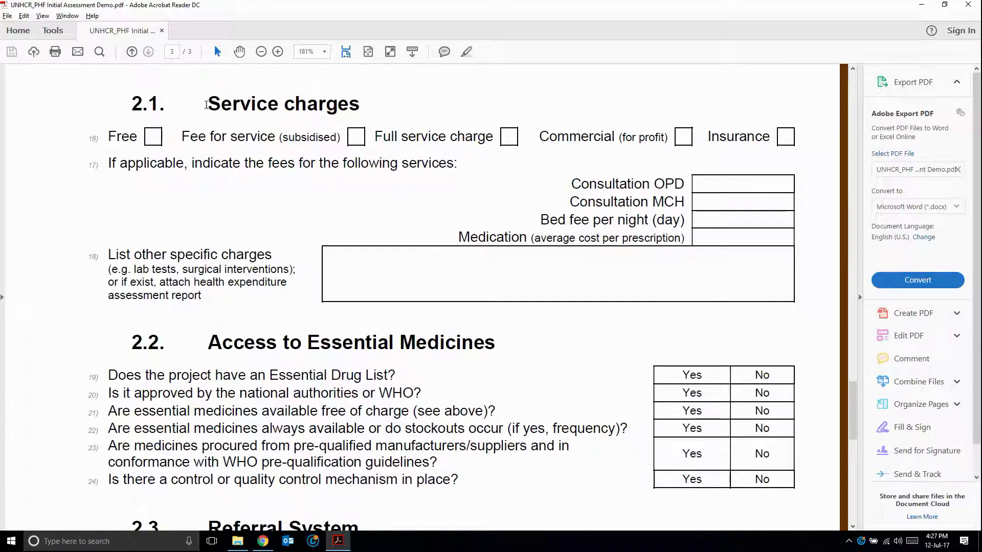
drag(209, 103, 344, 112)
key(ctrl+c)
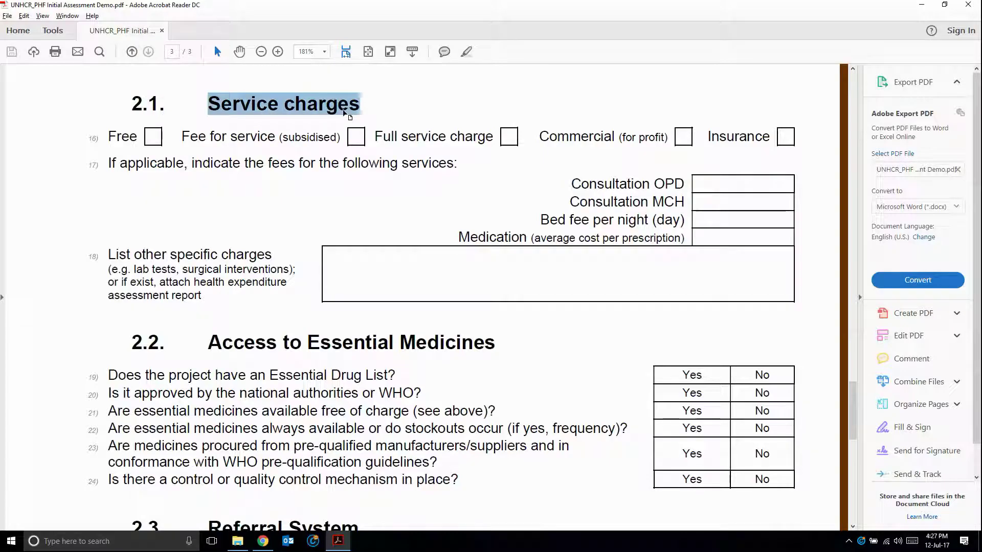
key(alt+Tab)
key(ctrl+v)
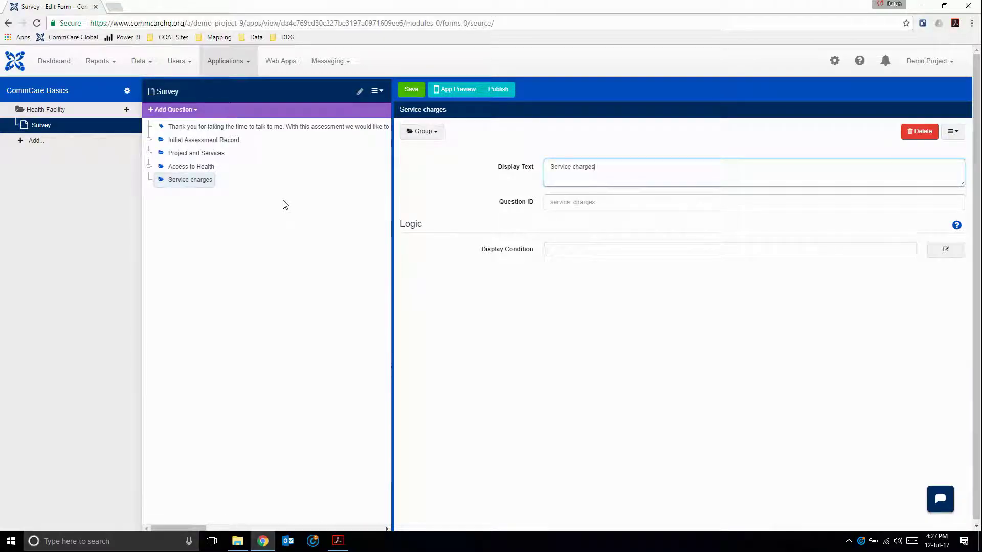
key(alt+Tab)
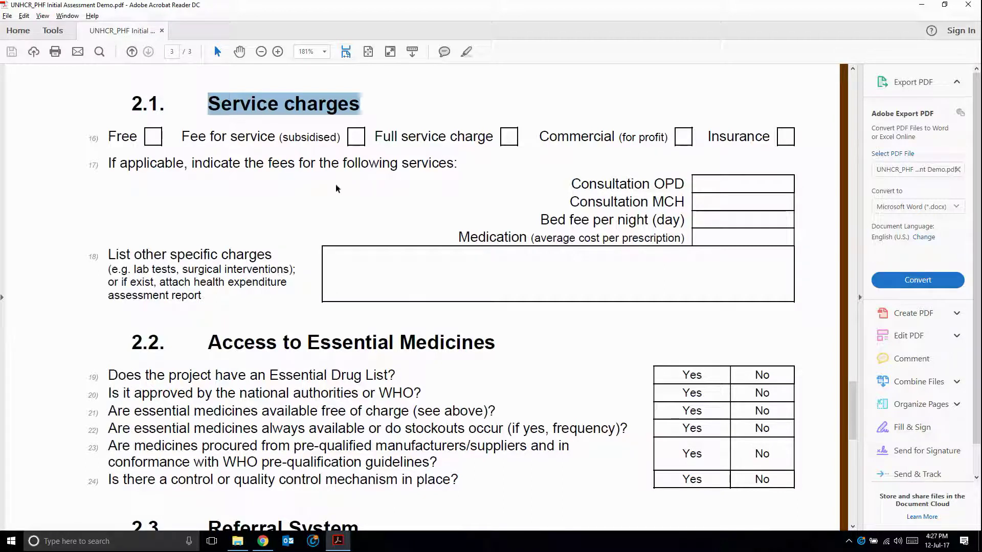
key(alt+Tab)
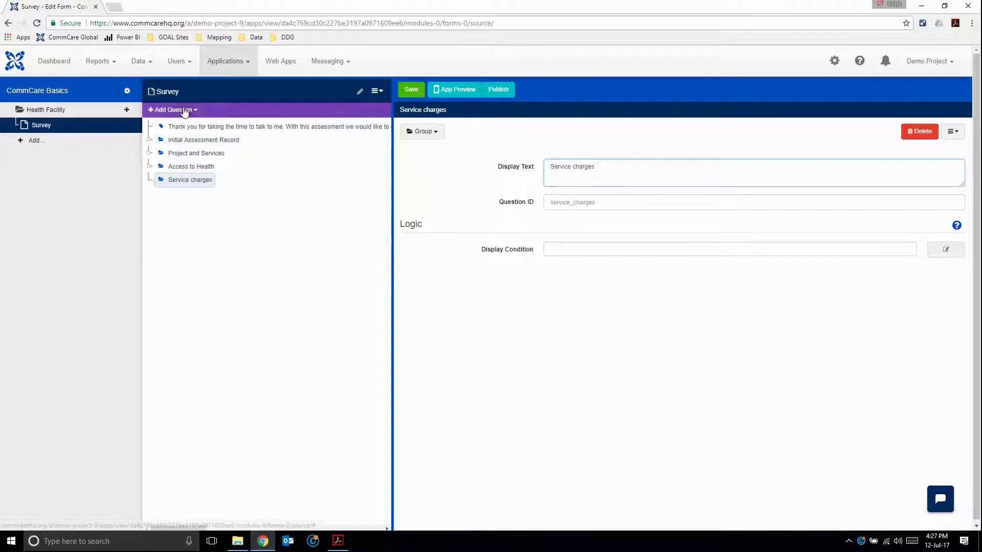
Add a multiple choice question labelled 'Service charges' inside the Service charges group
click(184, 111)
click(249, 140)
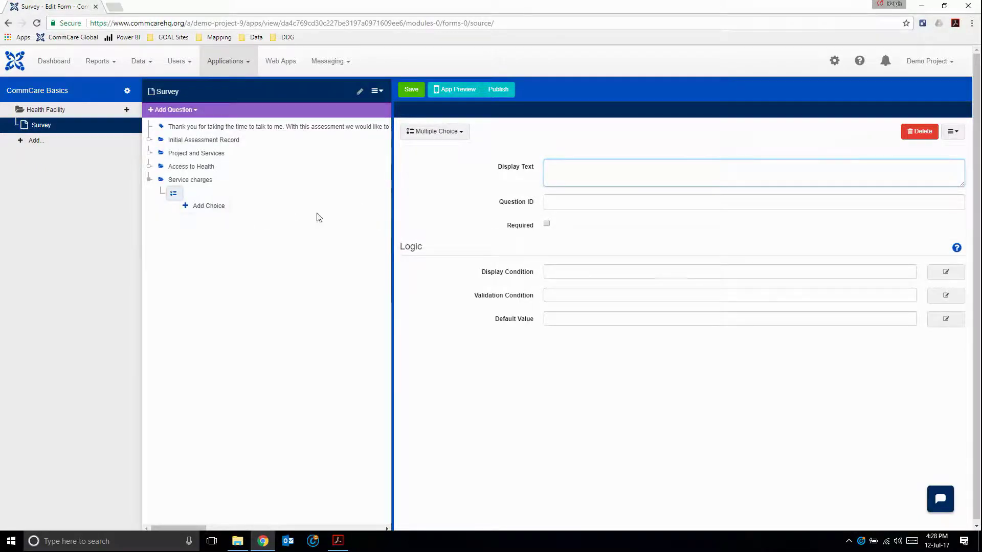
key(alt+Tab)
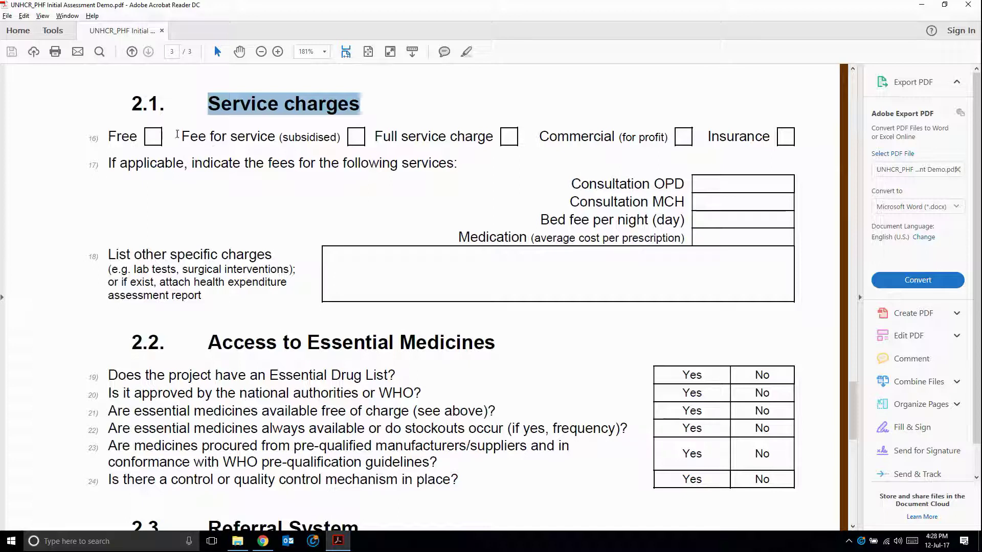
key(alt+Tab)
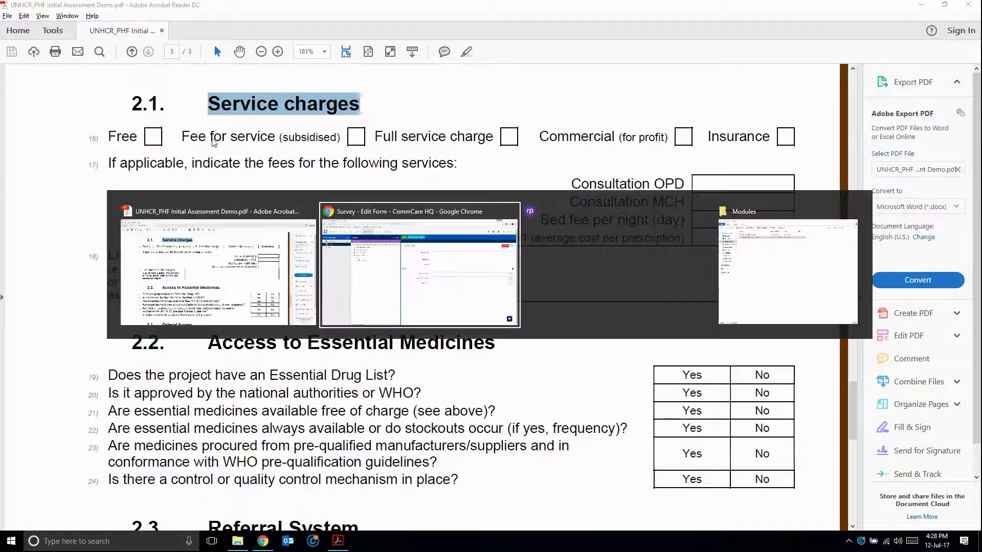
key(alt+Tab)
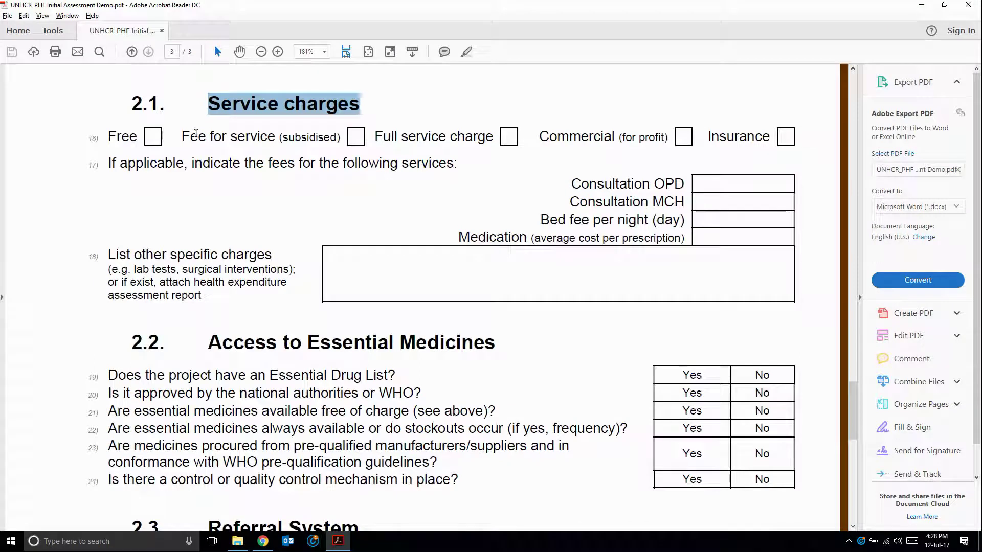
key(alt+Tab)
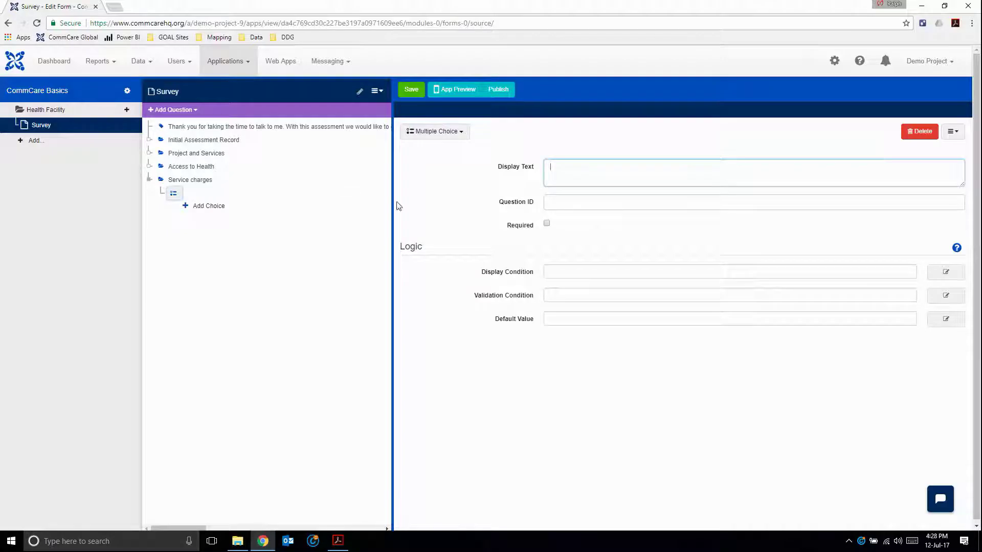
key(ctrl+v)
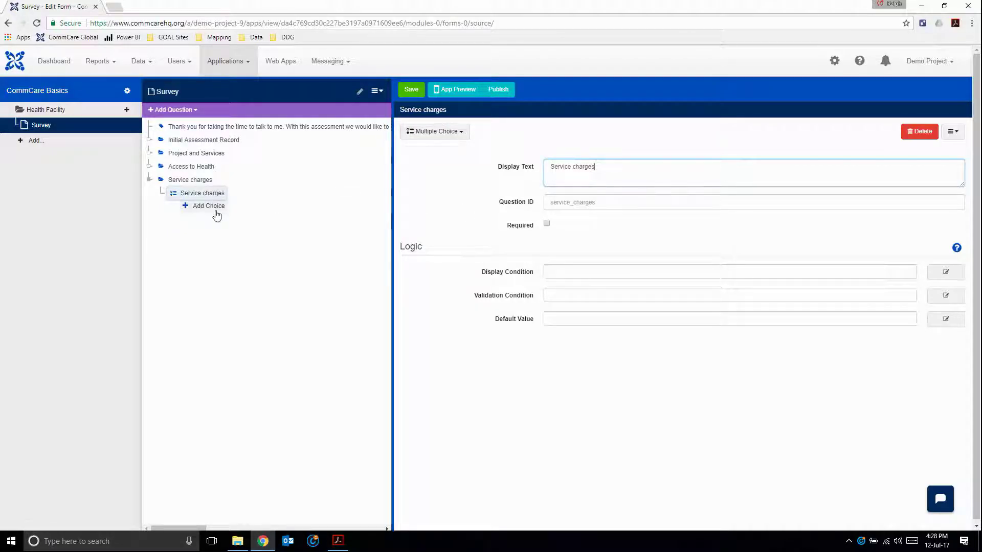
Add choices 'Free' and 'Fee for service (subsidised)', copied from the PDF
click(207, 207)
key(alt+Tab)
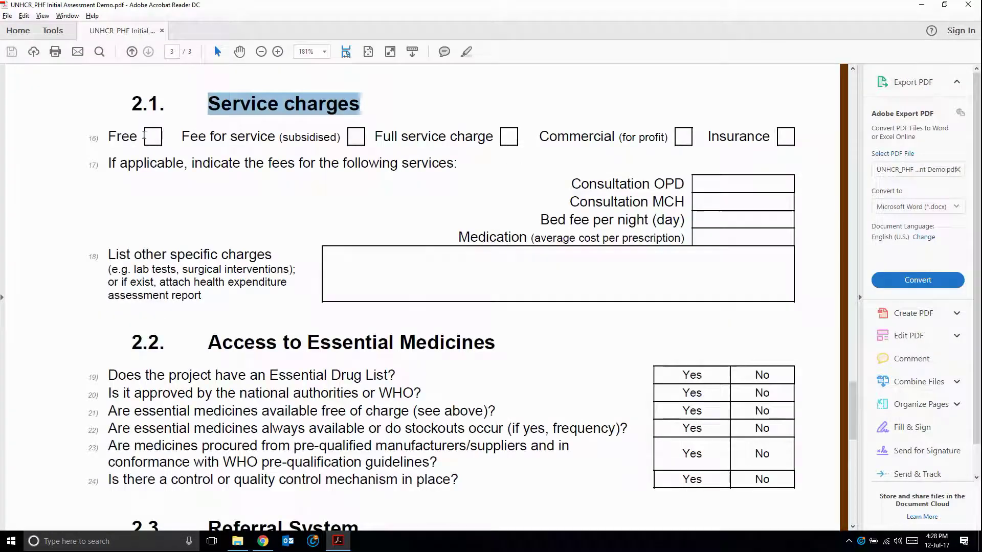
drag(110, 136, 141, 137)
key(ctrl+c)
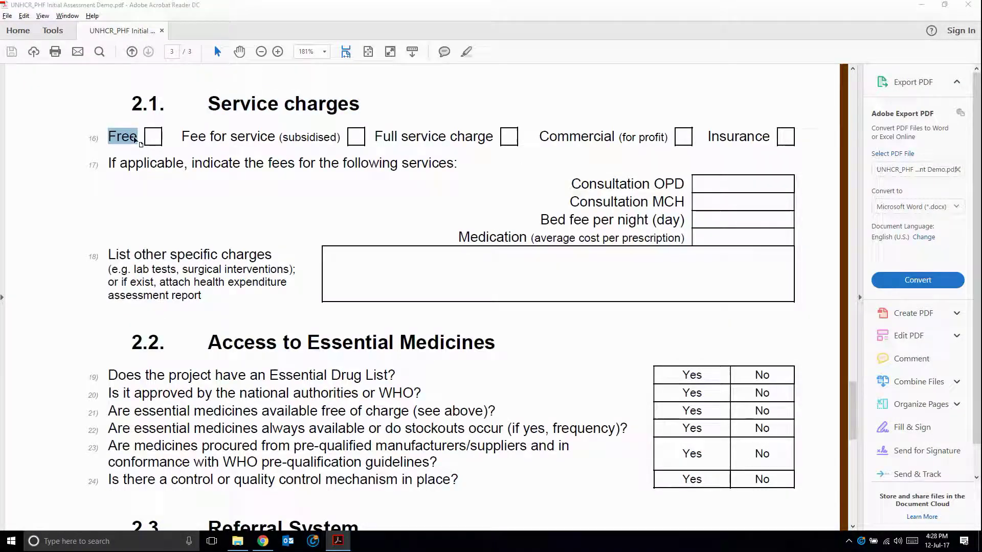
key(alt+Tab)
key(ctrl+v)
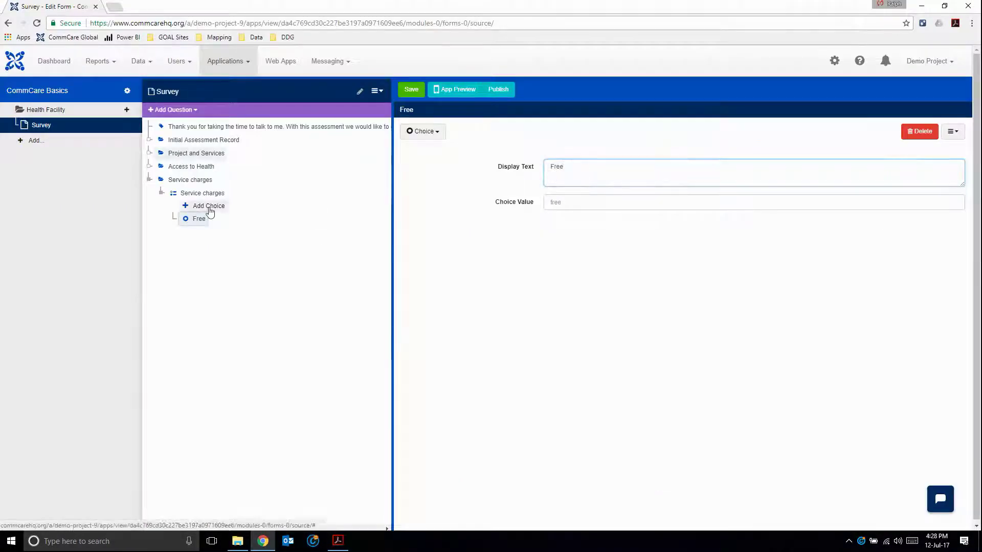
key(alt+Tab)
drag(184, 137, 341, 138)
key(ctrl+c)
key(alt+Tab)
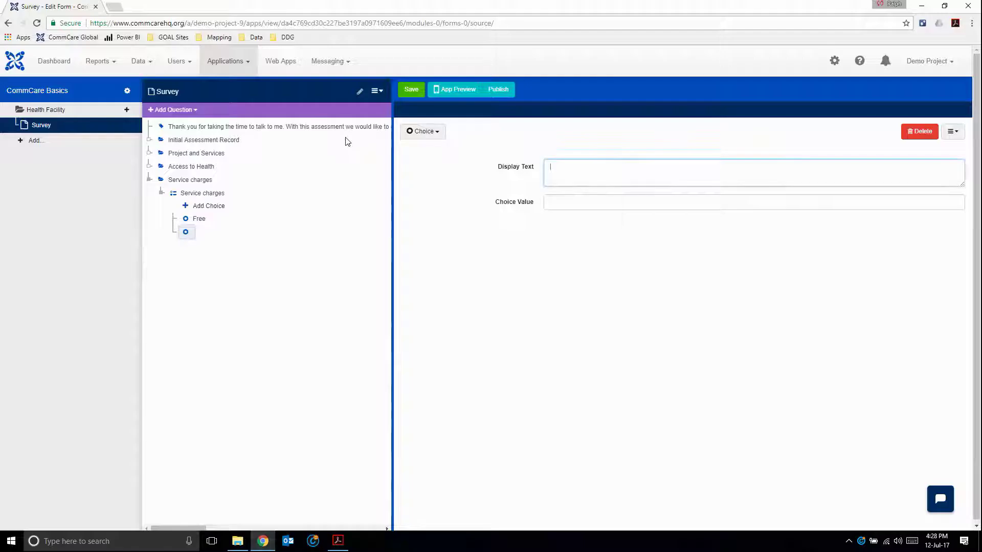
key(ctrl+v)
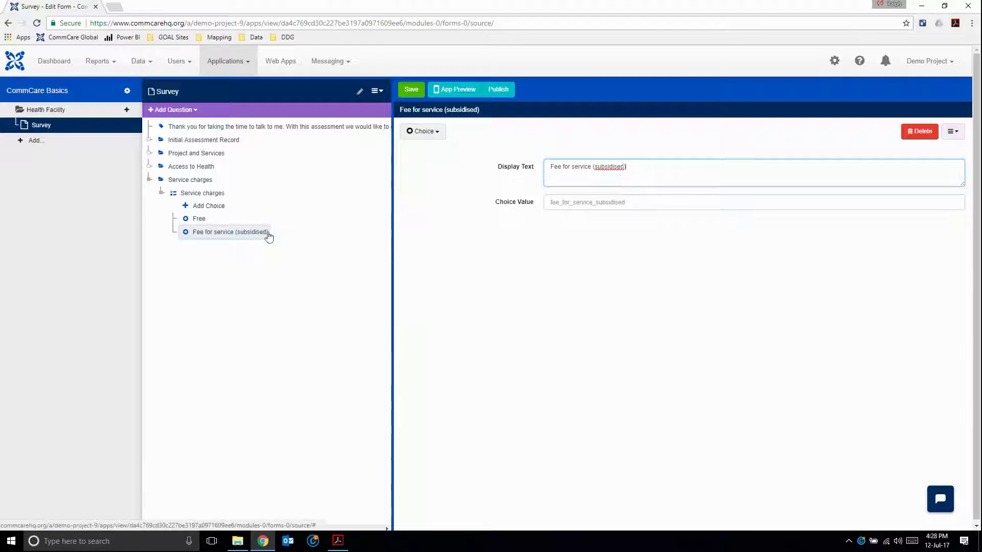
Add choices 'Full service charge' and 'Commercial (for profit)' from the PDF
click(202, 206)
key(alt+Tab)
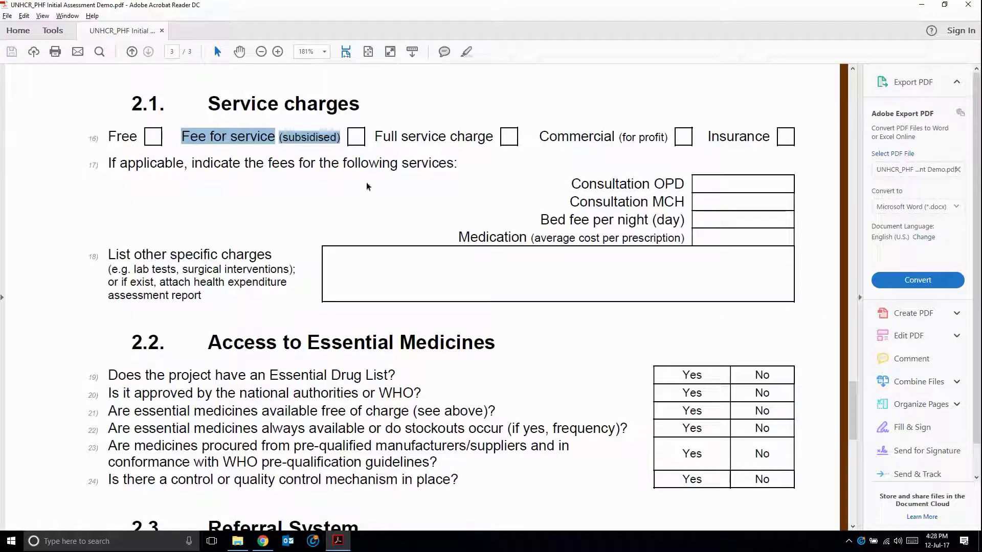
drag(374, 129, 471, 128)
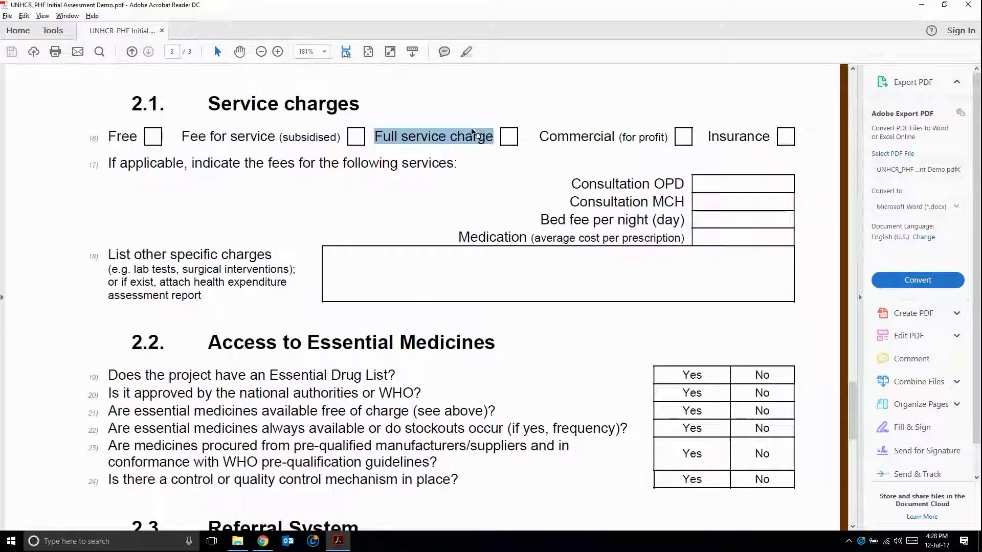
key(ctrl+c)
key(alt+Tab)
key(ctrl+v)
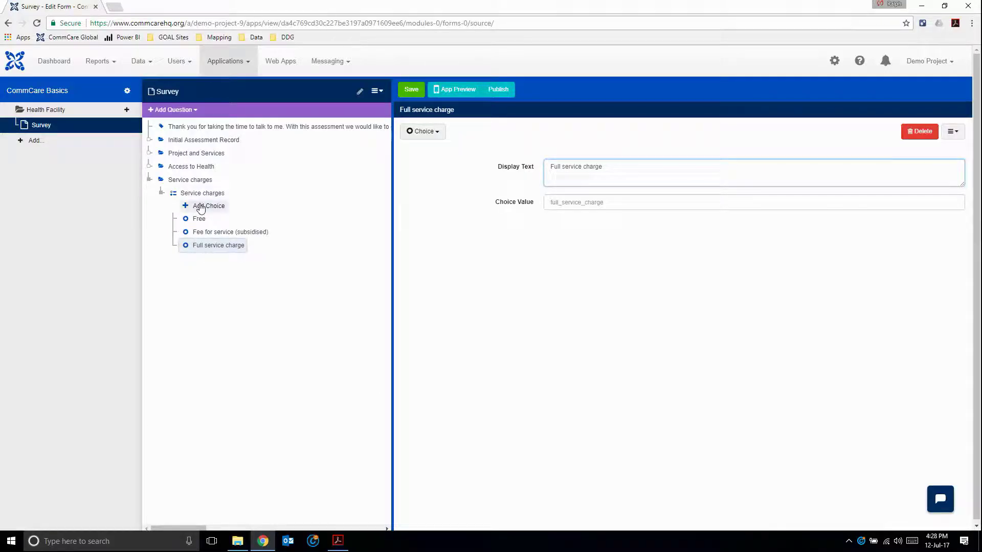
click(202, 205)
key(alt+Tab)
drag(538, 136, 671, 138)
key(ctrl+c)
key(alt+Tab)
key(ctrl+v)
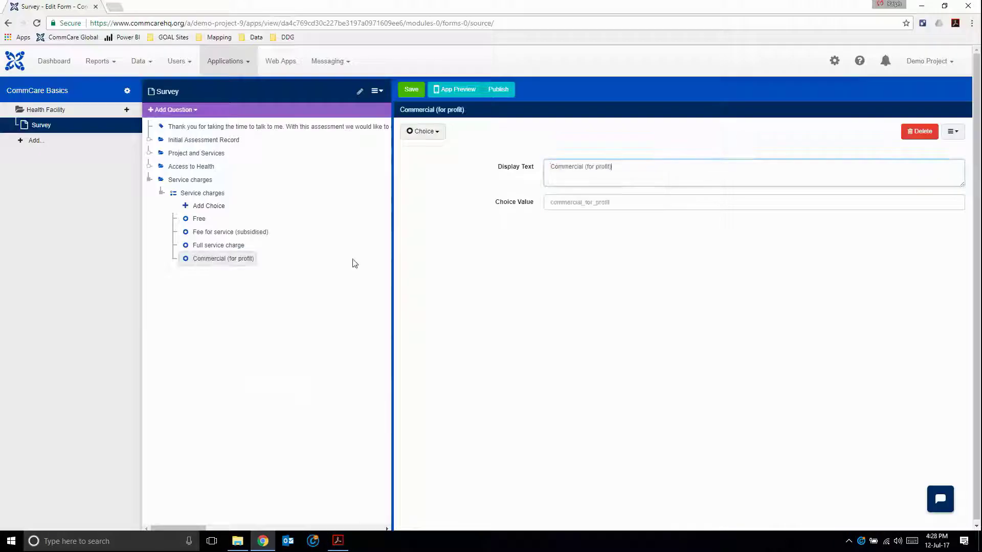
Add the 'Insurance' choice, copied from the PDF
key(alt+Tab)
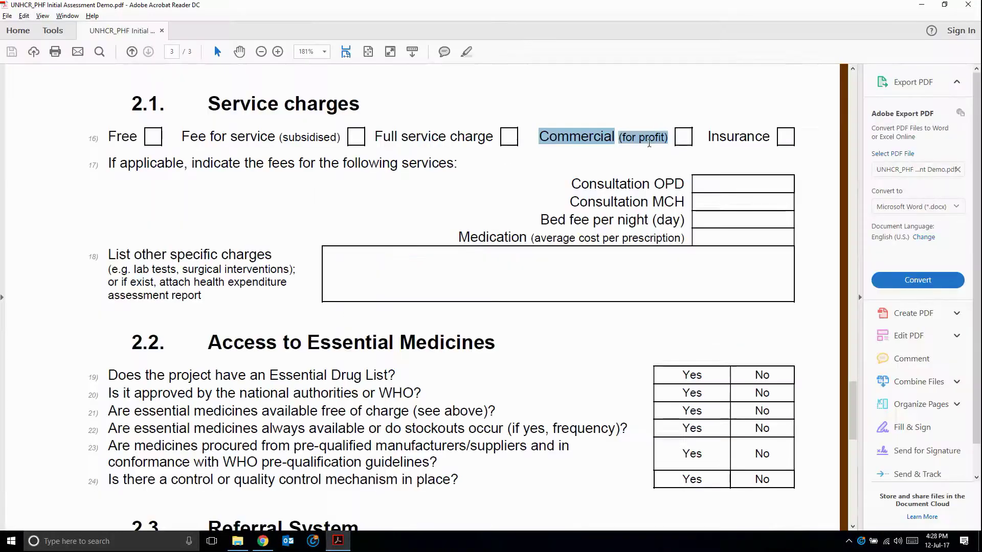
drag(707, 136, 770, 138)
key(ctrl+c)
key(alt+Tab)
key(ctrl+v)
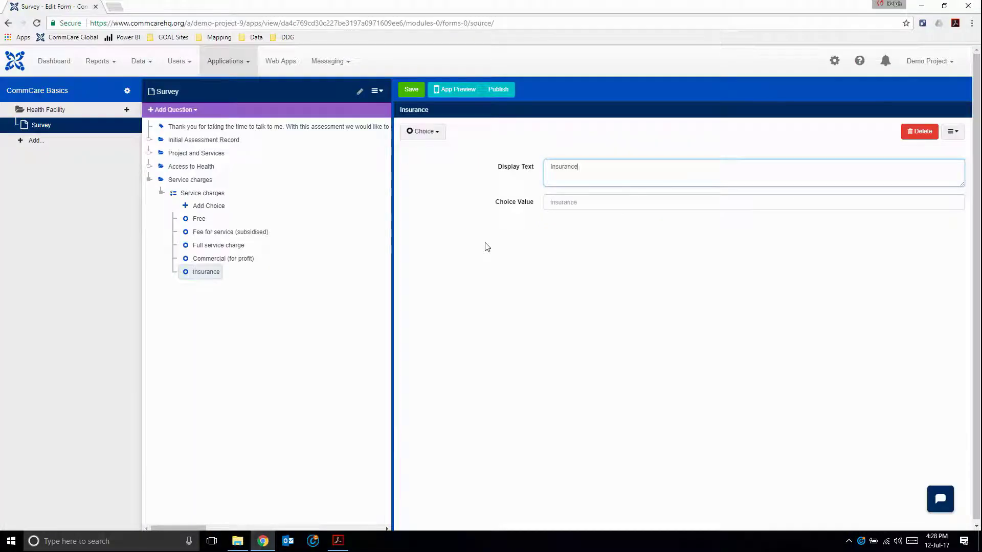
Select 'indicate the fees for the following services' from question 17 in the PDF
key(alt+Tab)
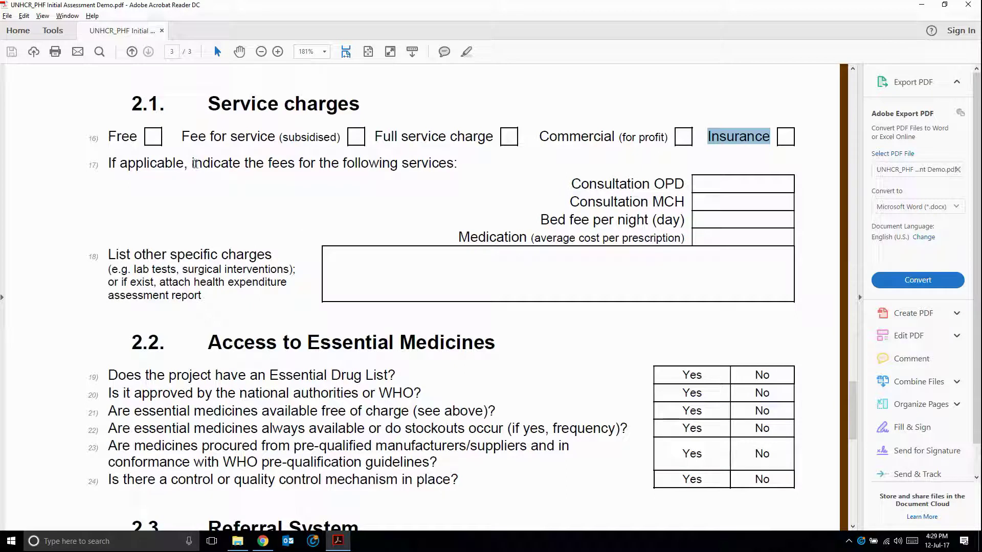
drag(109, 164, 417, 181)
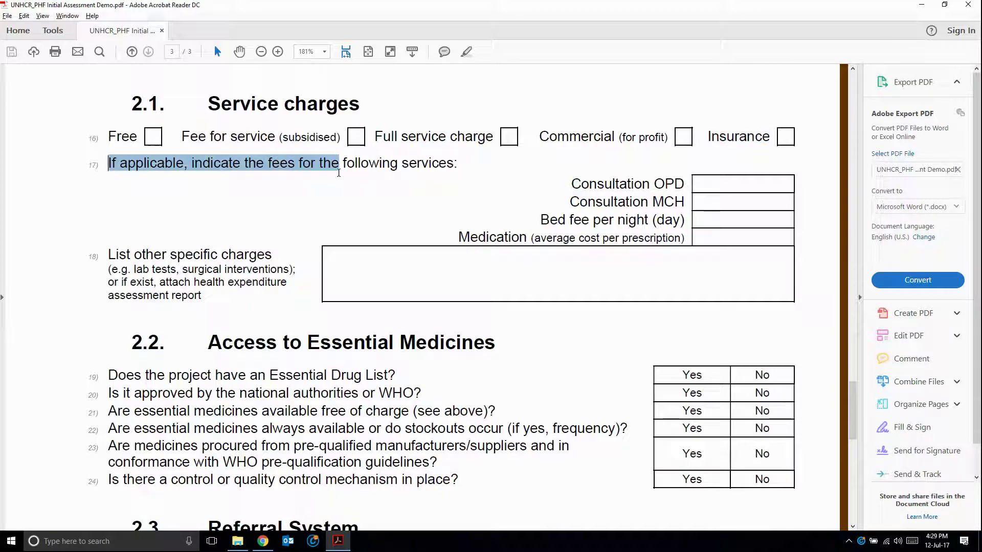
drag(560, 178, 535, 289)
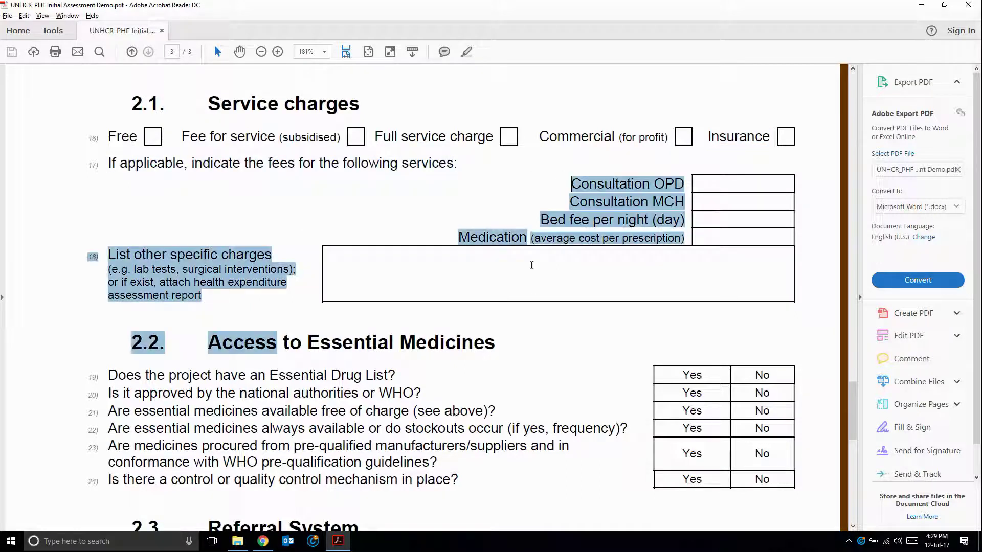
click(374, 159)
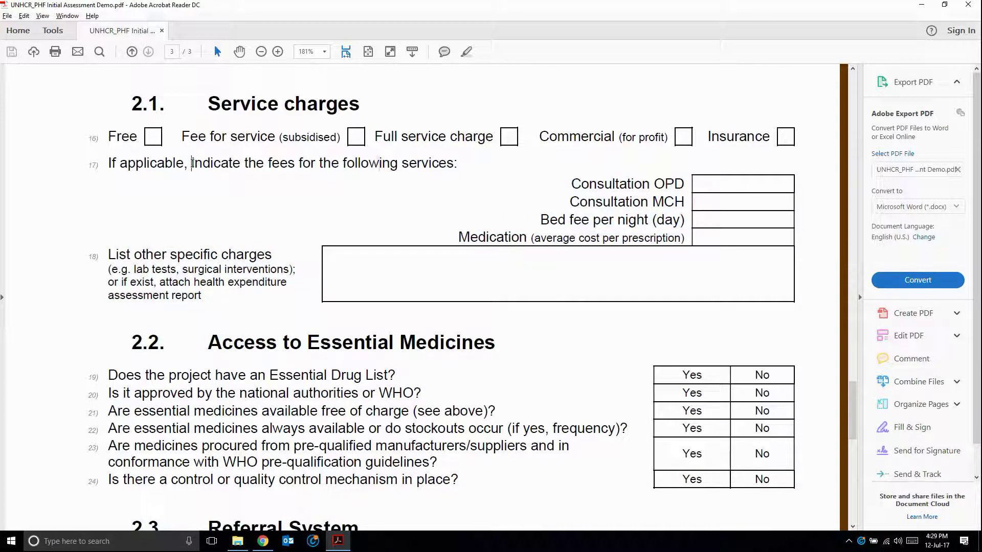
drag(193, 163, 415, 163)
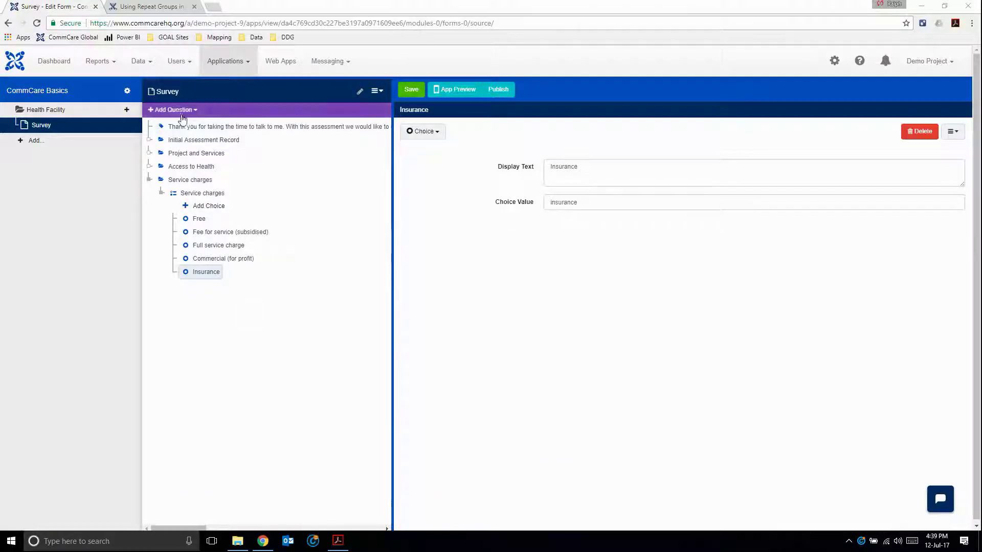
Add a group labelled 'Indicate the fees for the following services:' with a capital I
click(172, 109)
mouse_move(173, 174)
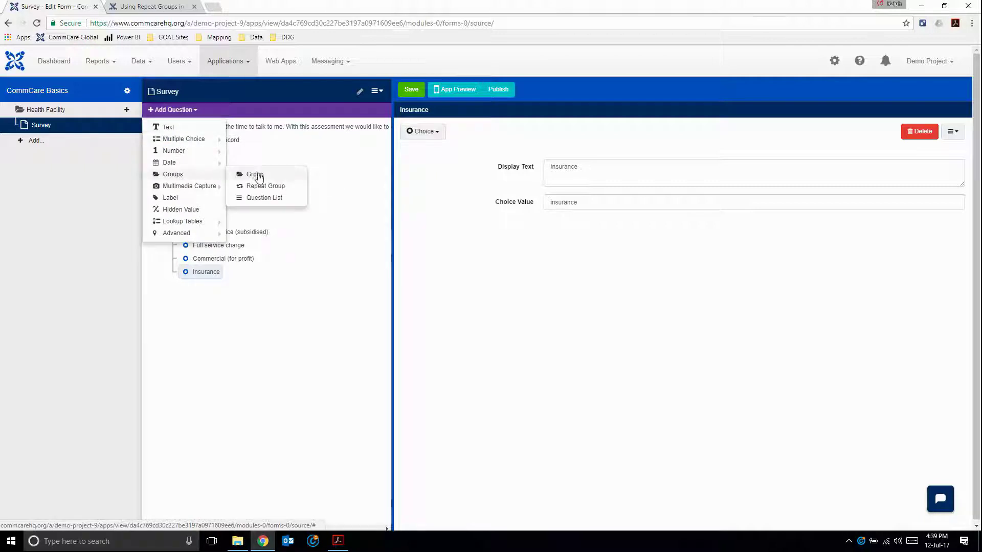
click(255, 174)
key(alt+Tab)
key(alt+Tab)
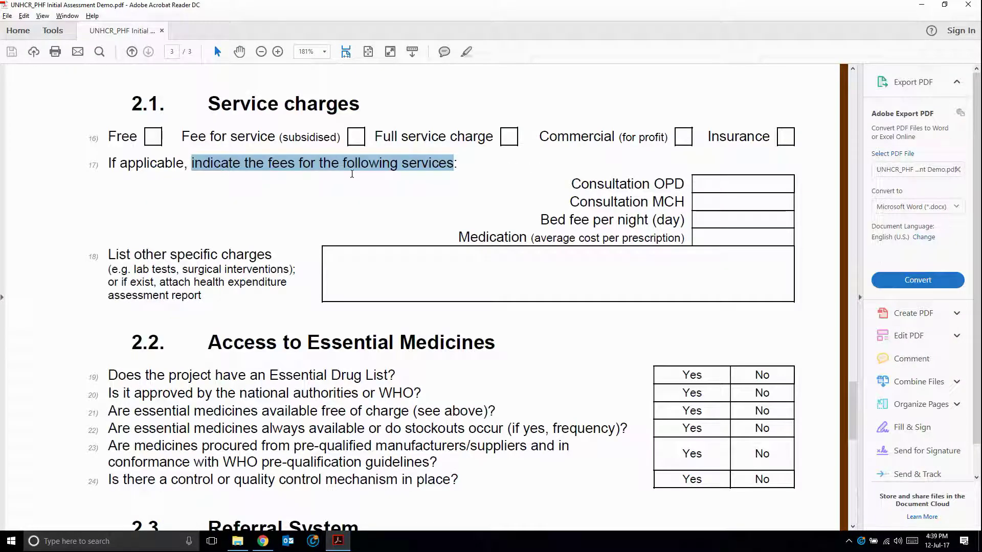
key(alt+Tab)
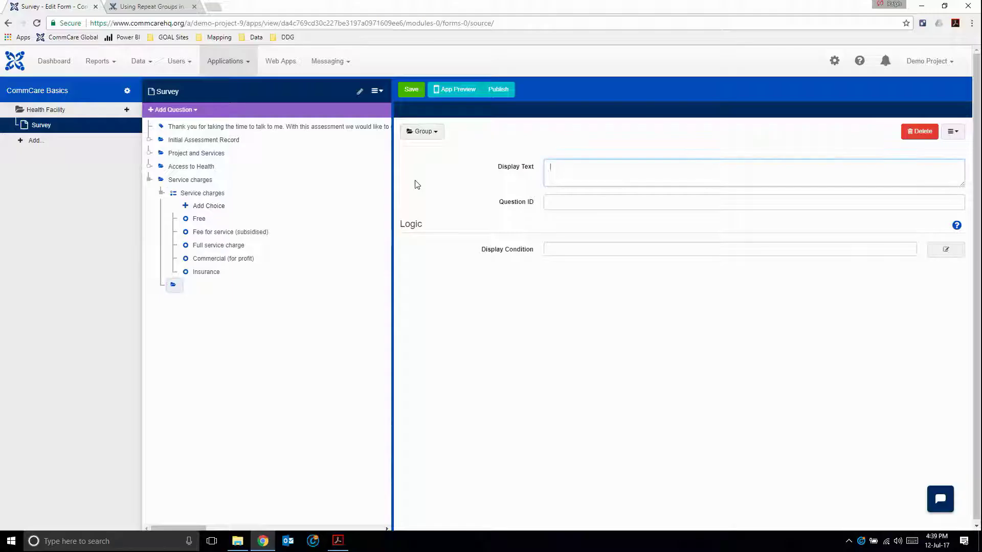
key(ctrl+v)
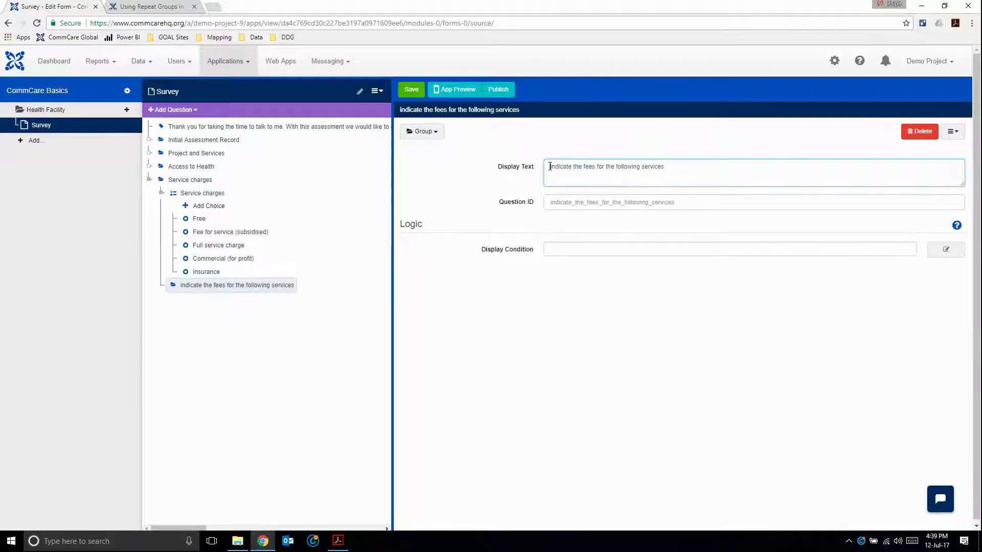
key(Delete)
text(I)
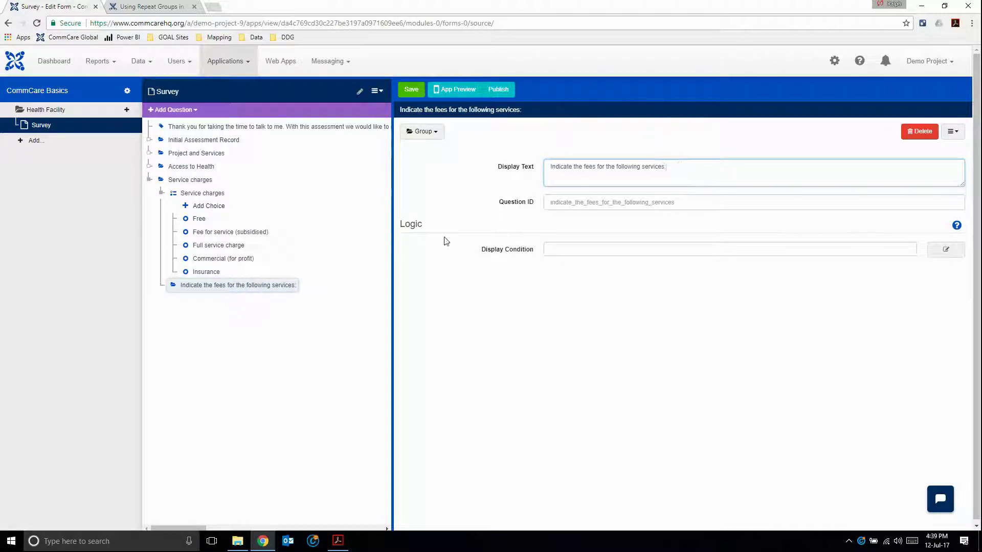
Copy the 'Consultation OPD' fee label from the PDF
key(alt+Tab)
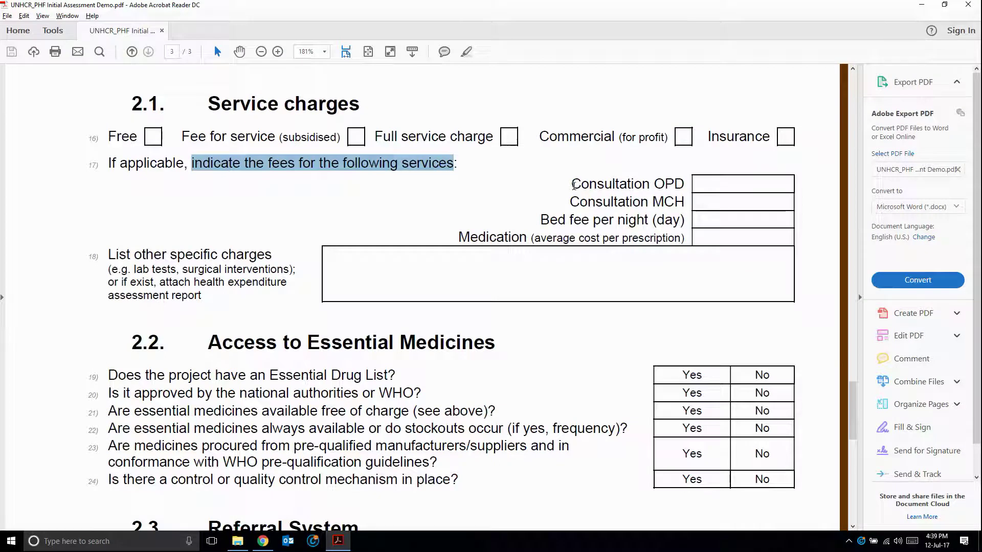
drag(571, 185, 678, 187)
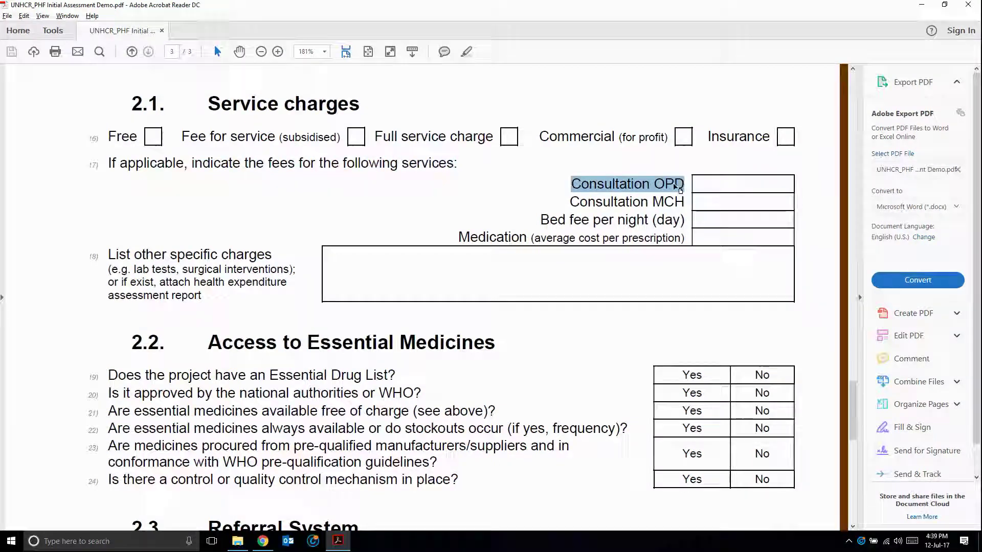
key(alt+Tab)
Add integer questions 'Consultation OPD' and 'Consultation MCH' to the fees group
click(182, 116)
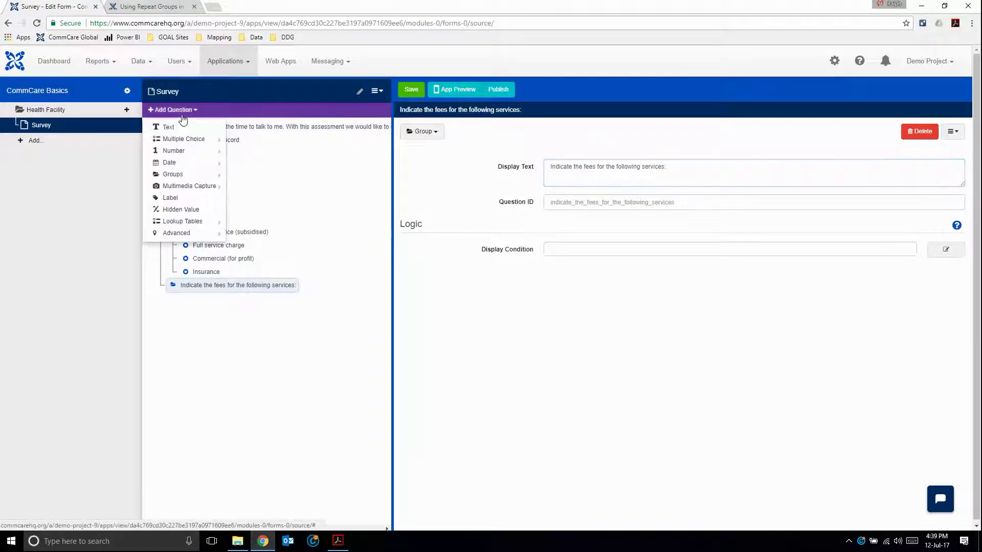
click(248, 149)
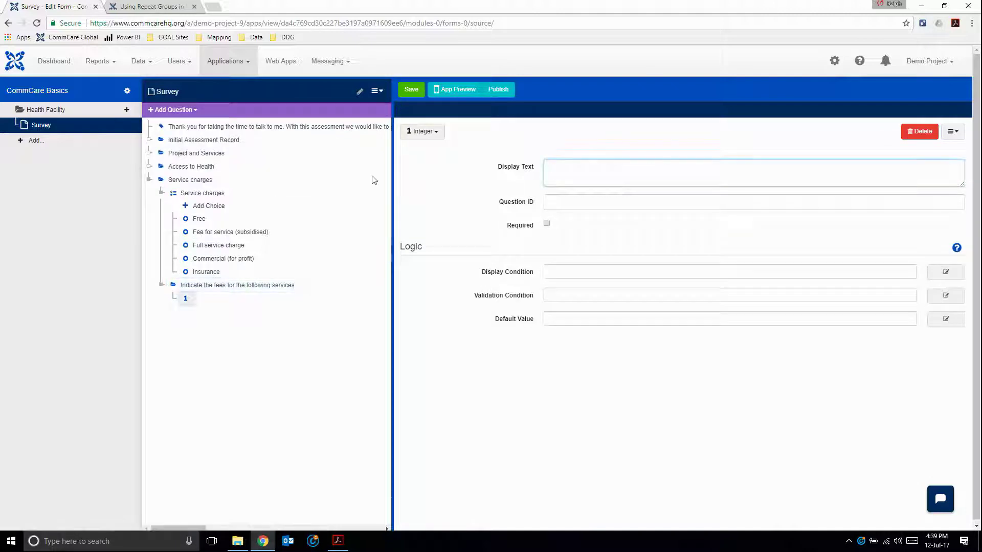
key(ctrl+v)
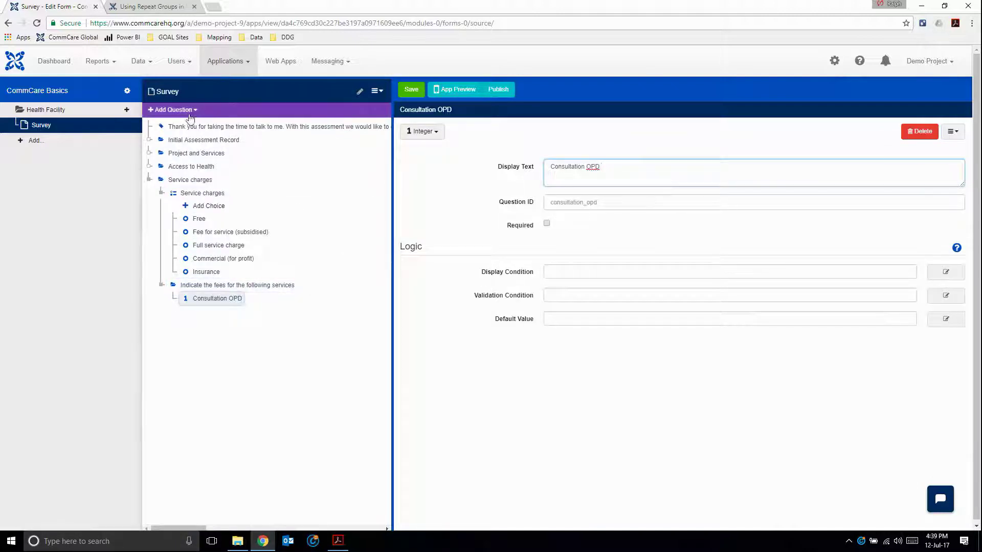
click(185, 111)
click(248, 155)
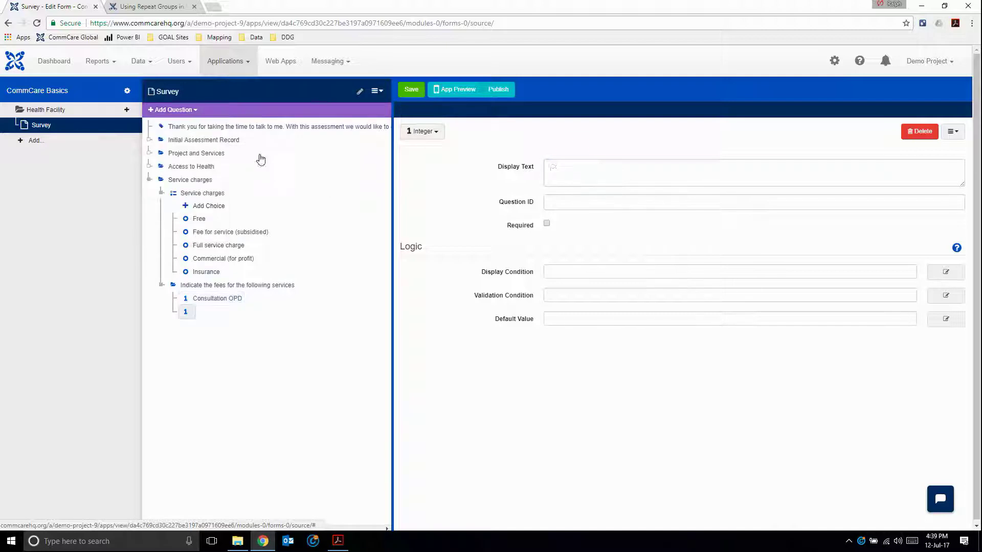
key(alt+Tab)
drag(569, 202, 685, 202)
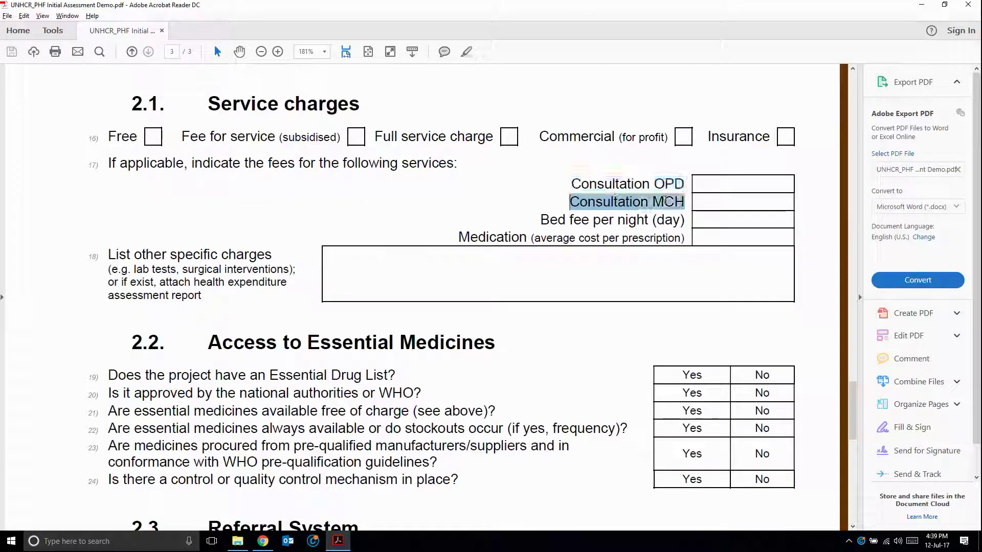
key(alt+Tab)
key(ctrl+v)
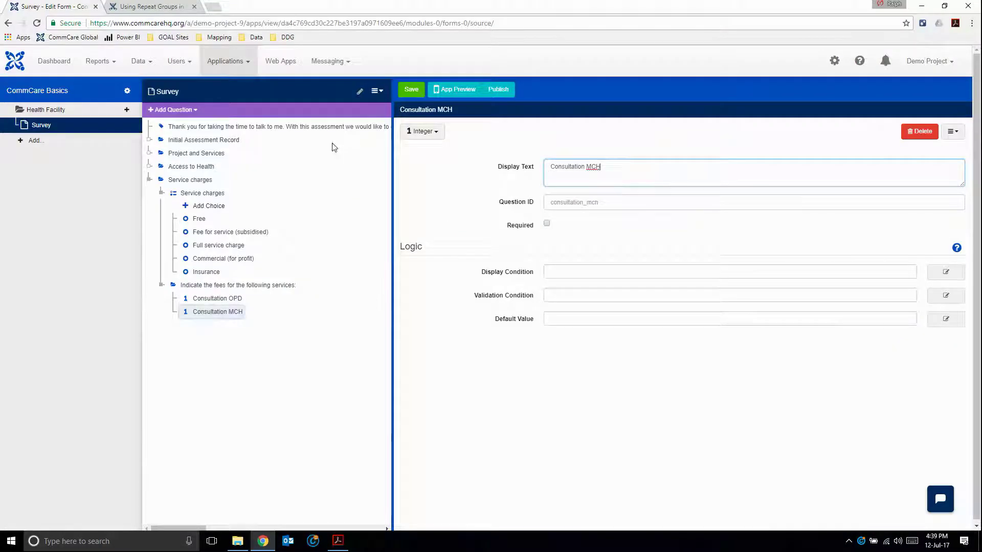
Add an integer question 'Bed fee per night (day)' and edit its question ID
click(180, 110)
click(248, 155)
key(alt+Tab)
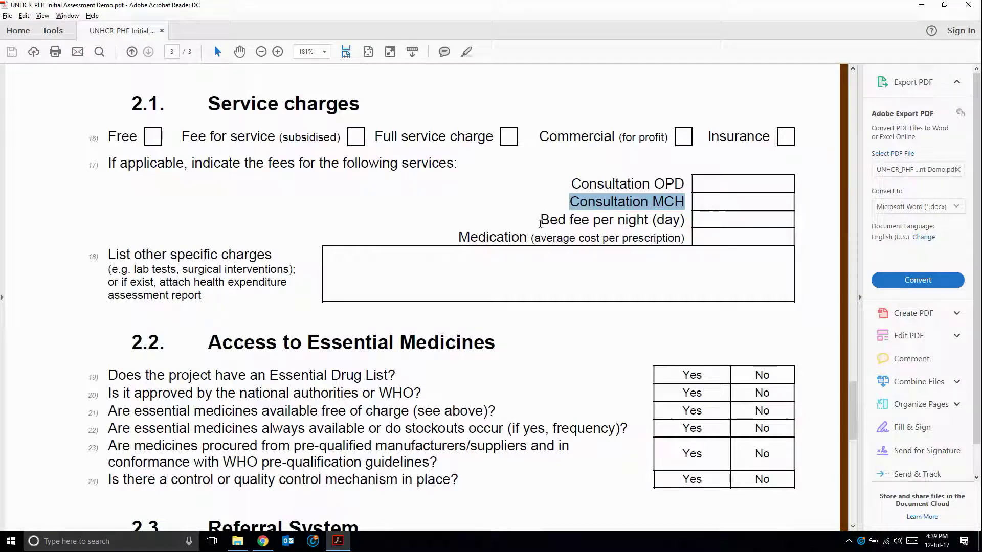
drag(541, 219, 683, 220)
key(ctrl+c)
key(alt+Tab)
key(ctrl+v)
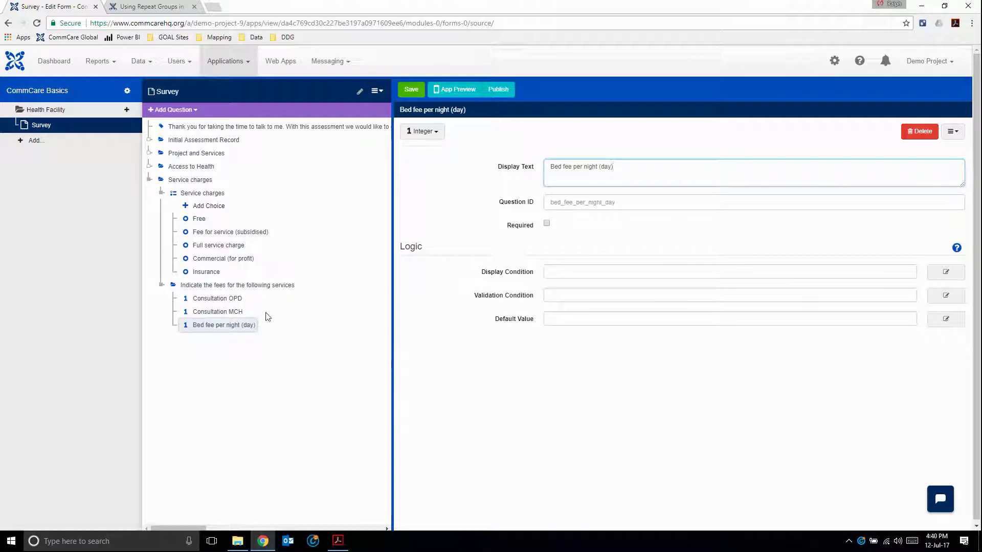
click(236, 313)
click(243, 327)
click(604, 203)
text(or_)
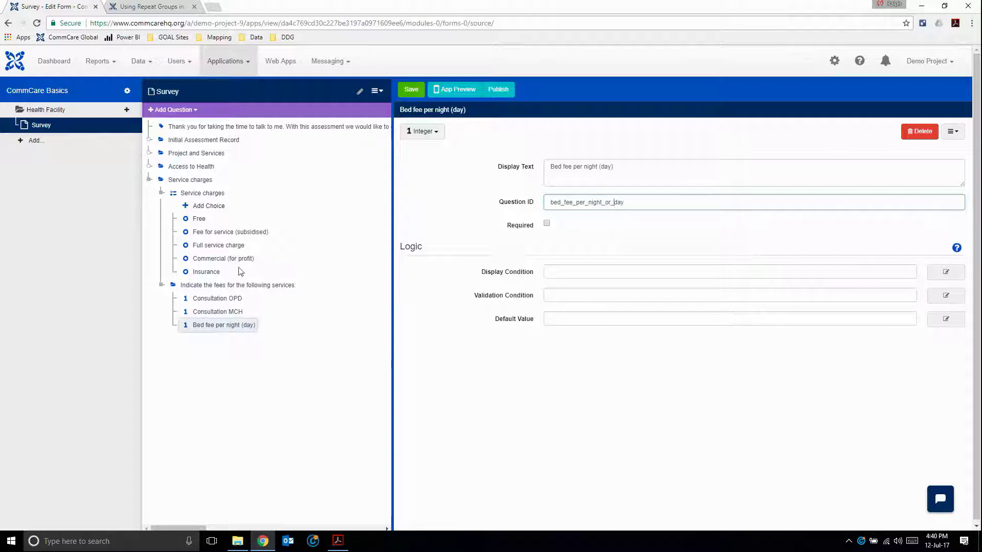
Add an integer question 'Medication (average cost per prescription)' using the PDF wording
click(172, 110)
mouse_move(174, 150)
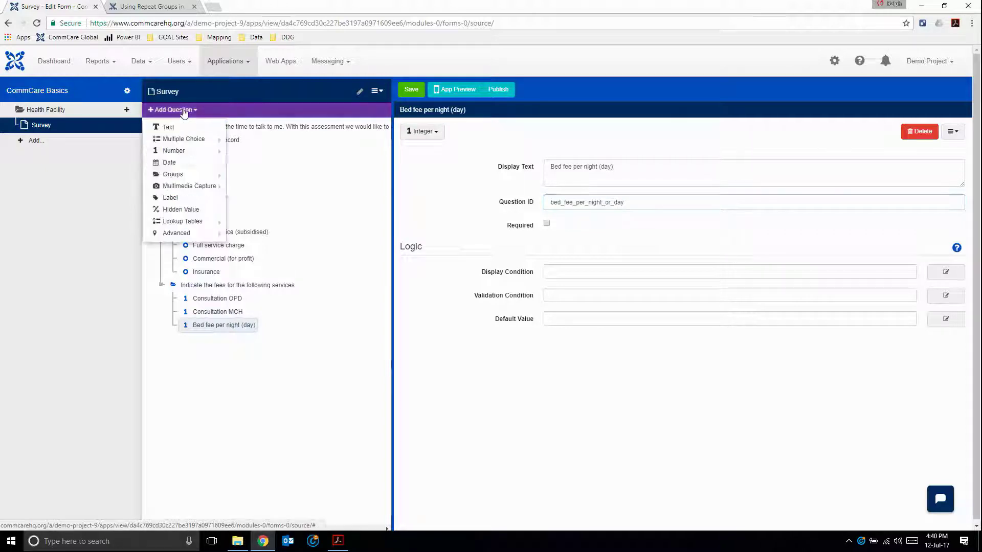
click(199, 156)
key(alt+Tab)
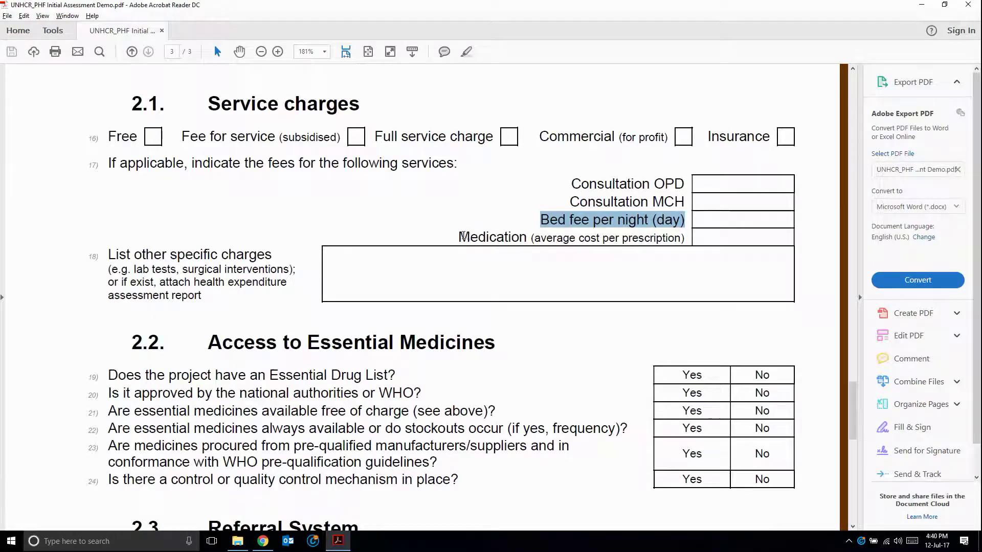
drag(459, 237, 683, 237)
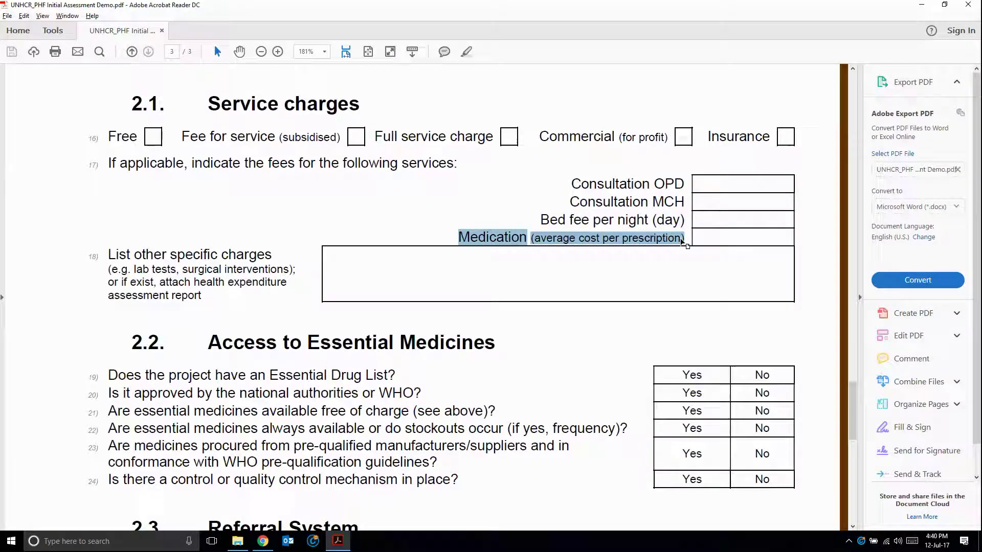
key(ctrl+c)
key(alt+Tab)
key(ctrl+v)
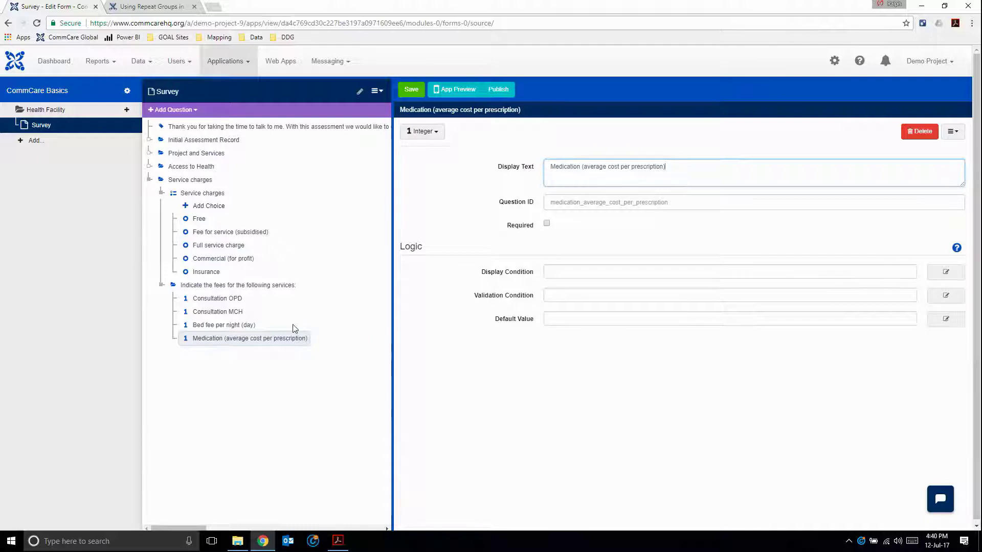
key(alt+Tab)
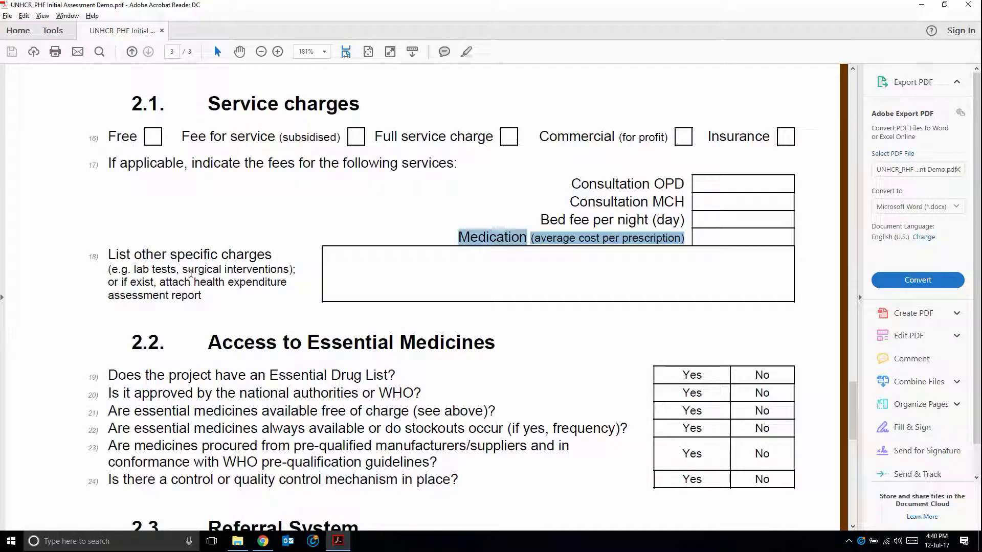
Add a repeat group after the Medication question and type 'Name of other charge'
key(alt+Tab)
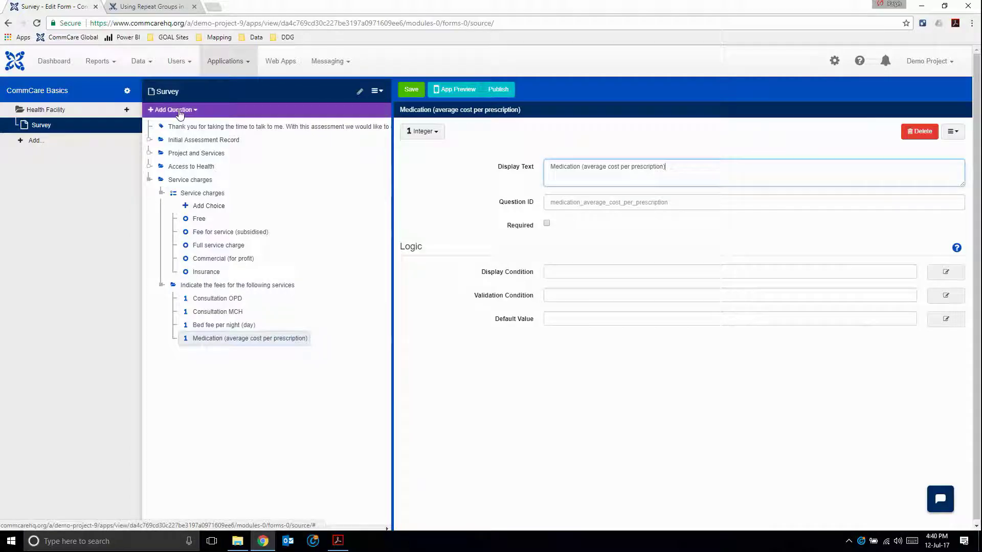
click(180, 111)
mouse_move(173, 174)
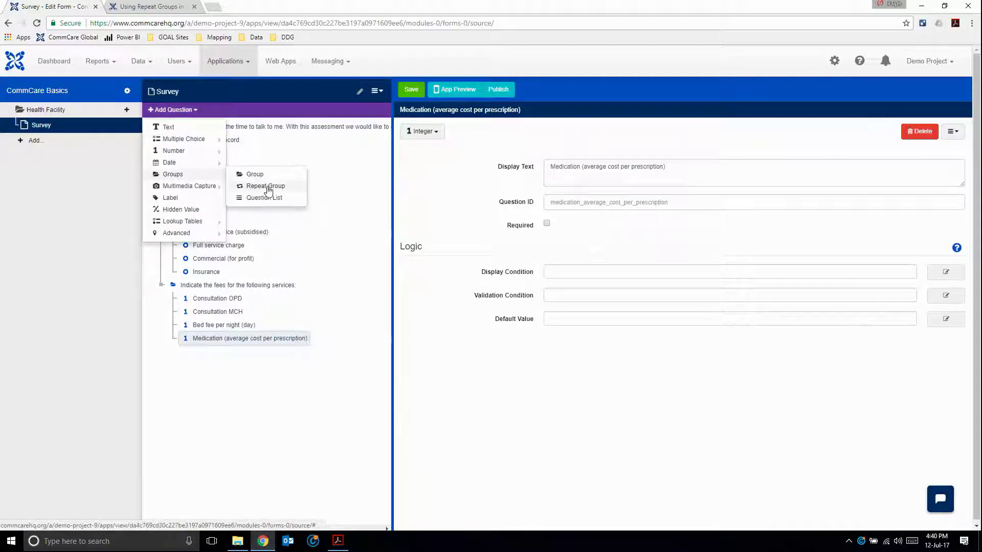
click(270, 187)
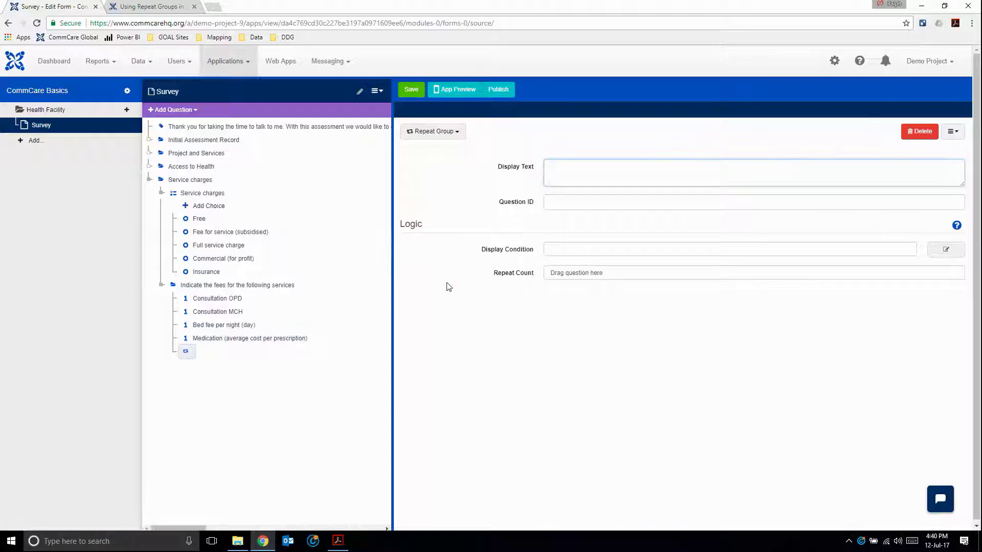
key(alt+Tab)
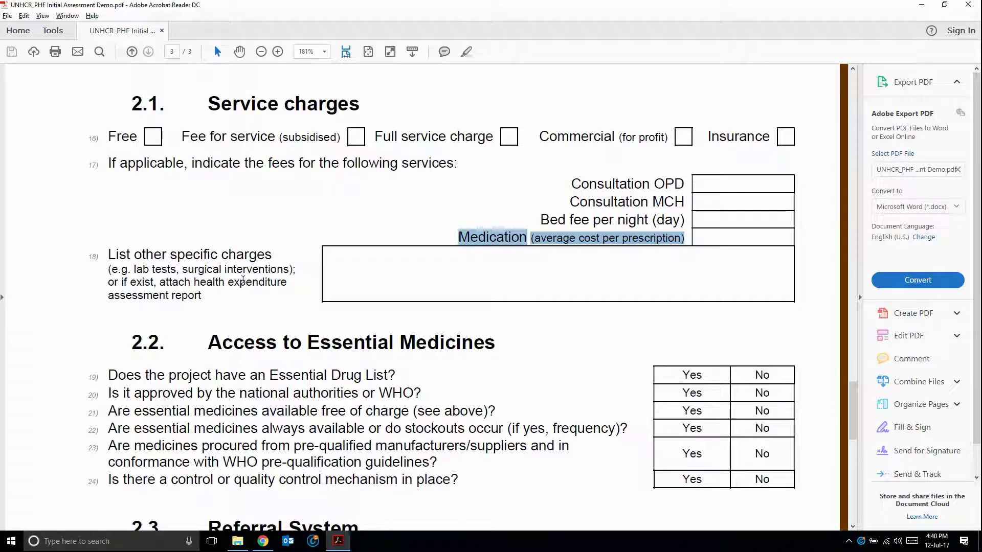
key(alt+Tab)
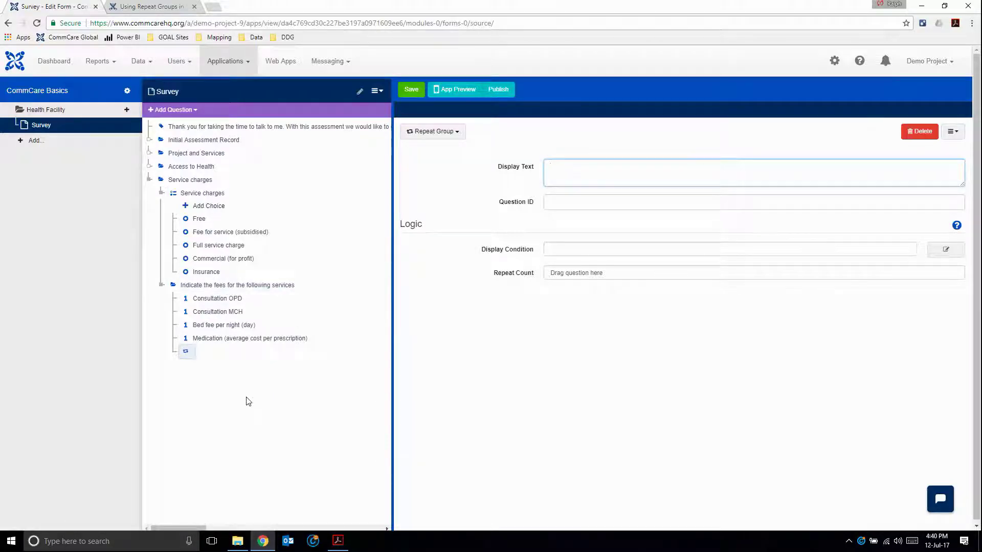
key(alt+Tab)
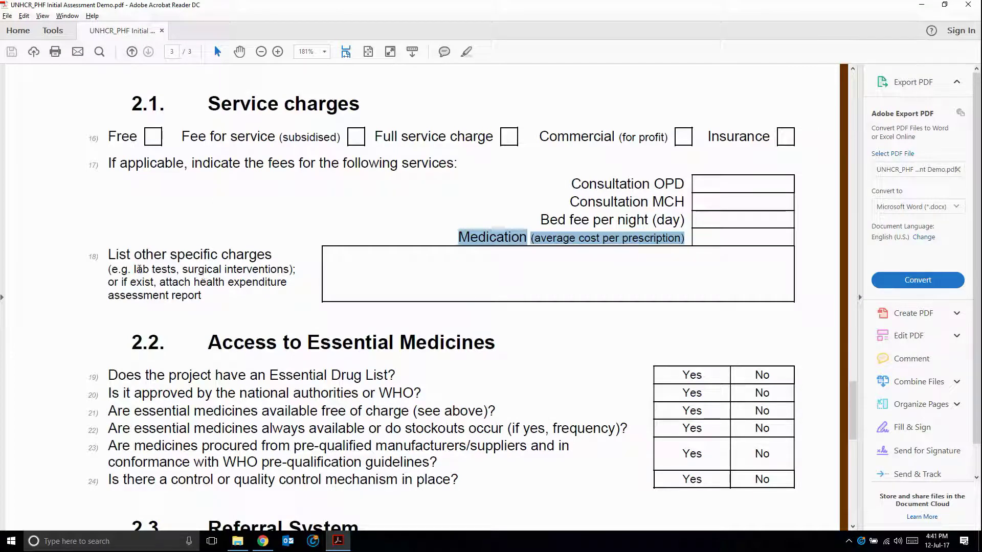
drag(135, 269, 222, 270)
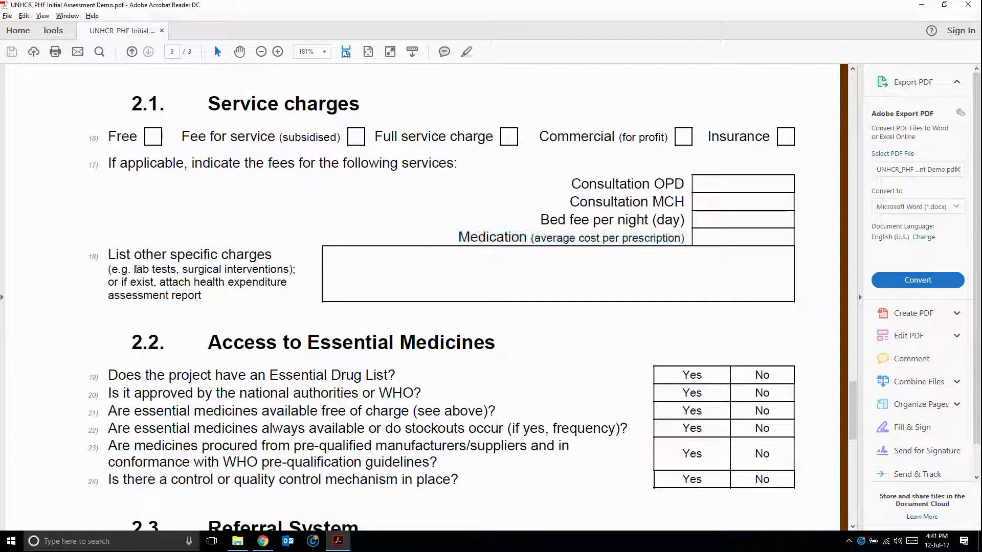
click(214, 269)
key(alt+Tab)
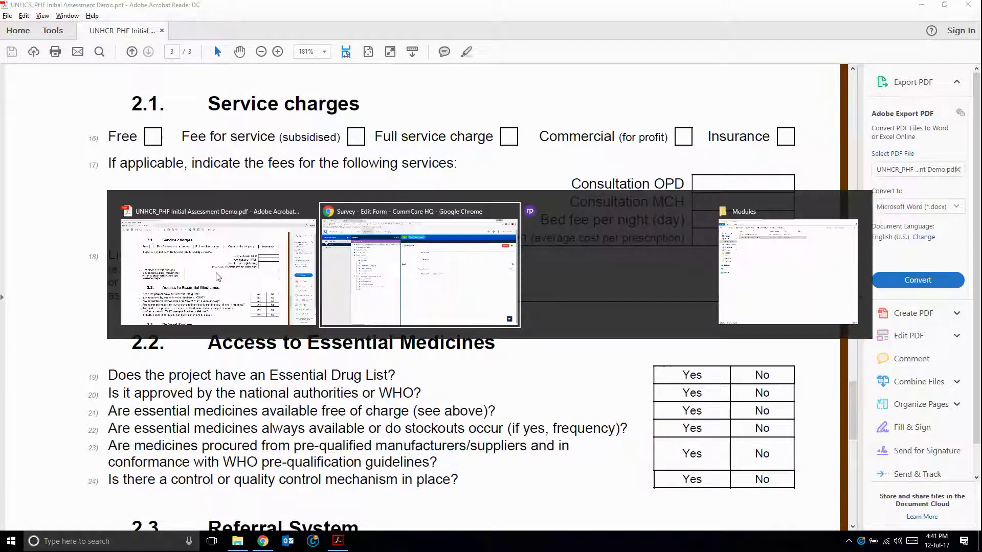
text(Name of other charge)
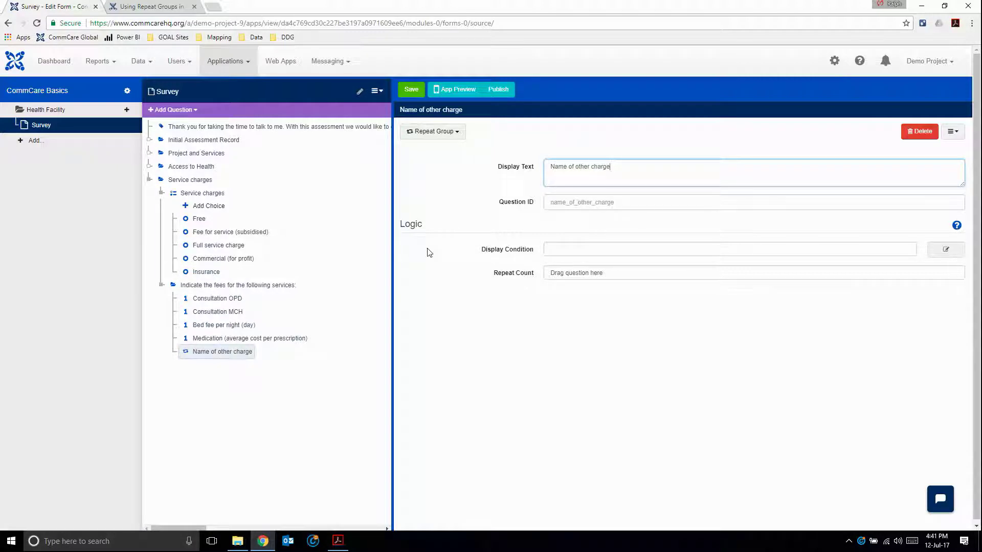
Relabel the repeat group 'List of other specific charges' from the PDF heading
key(alt+Tab)
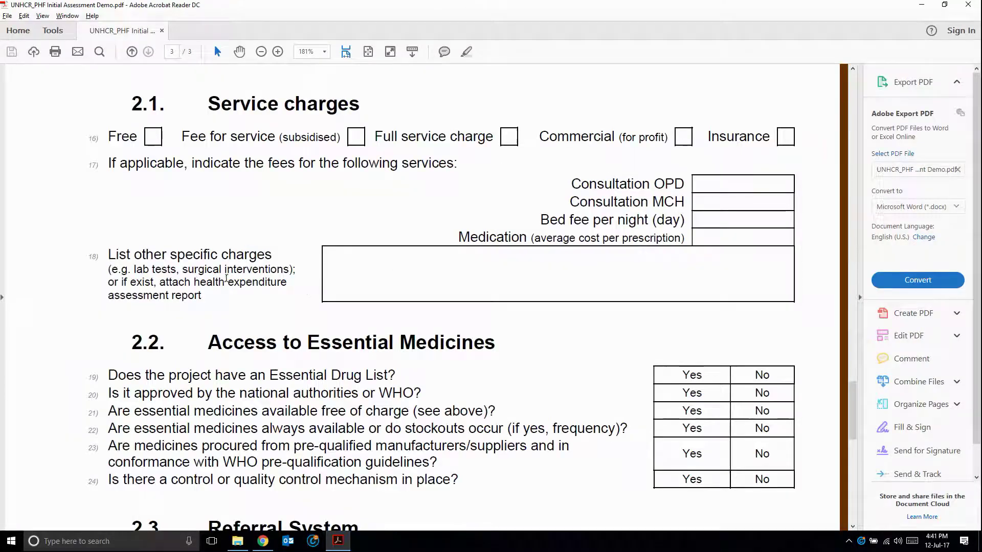
drag(109, 256, 255, 261)
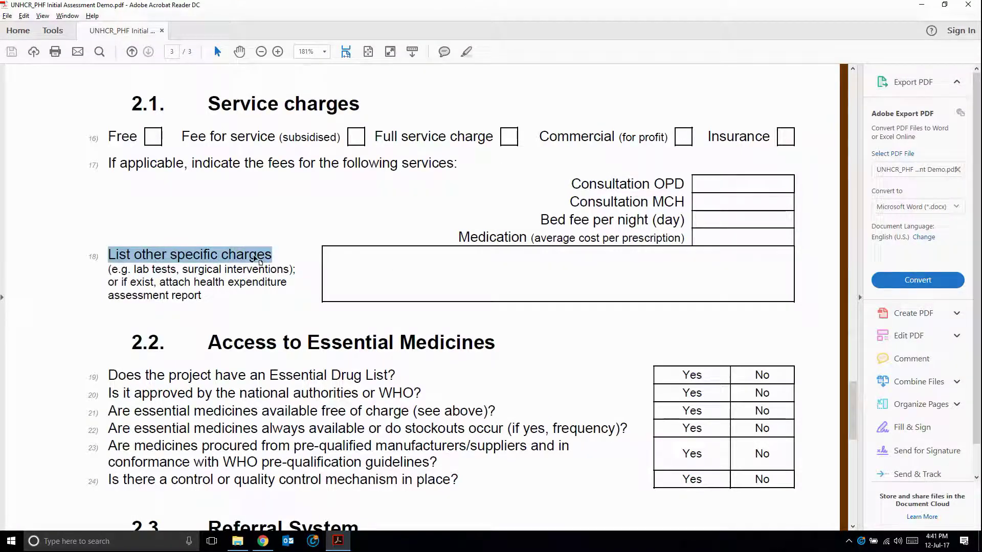
key(alt+Tab)
drag(636, 166, 505, 174)
key(ctrl+v)
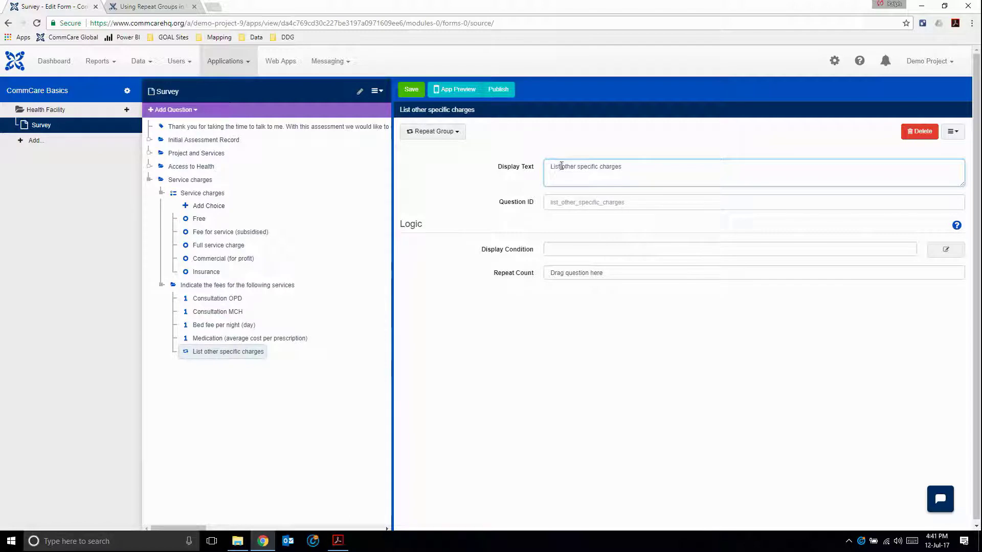
click(562, 166)
text(of)
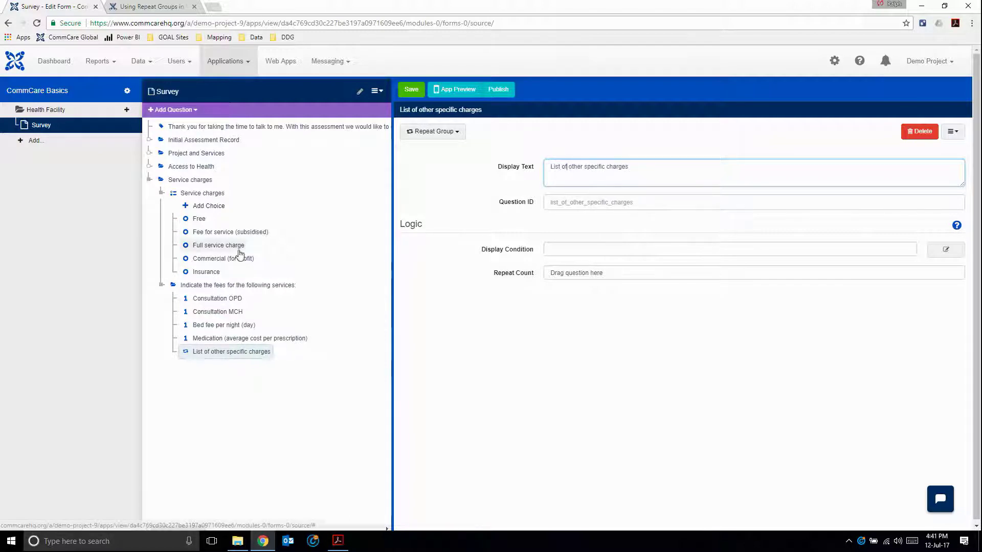
click(171, 109)
Add a text question 'Name of other charge' and toggle its required setting
click(168, 128)
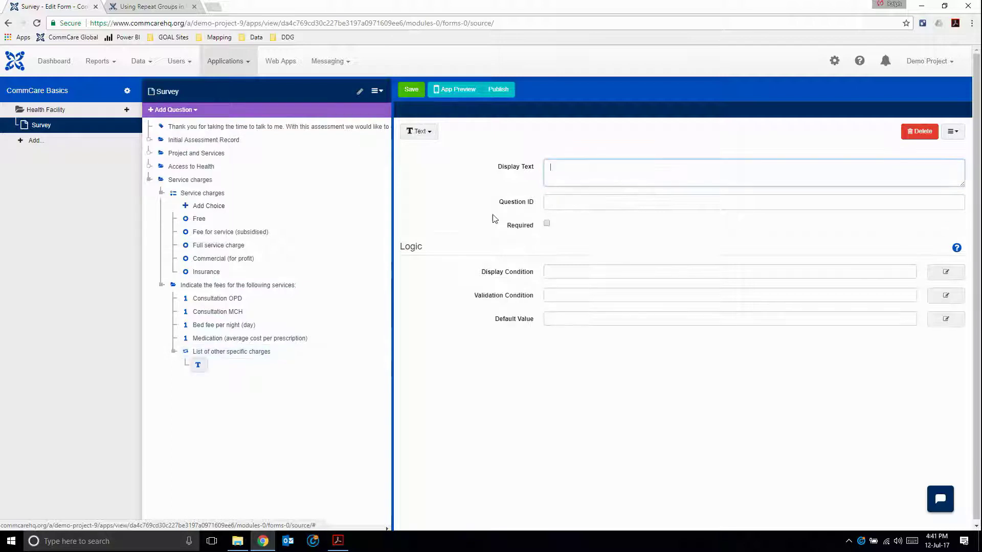
text(Name of other charge)
click(547, 224)
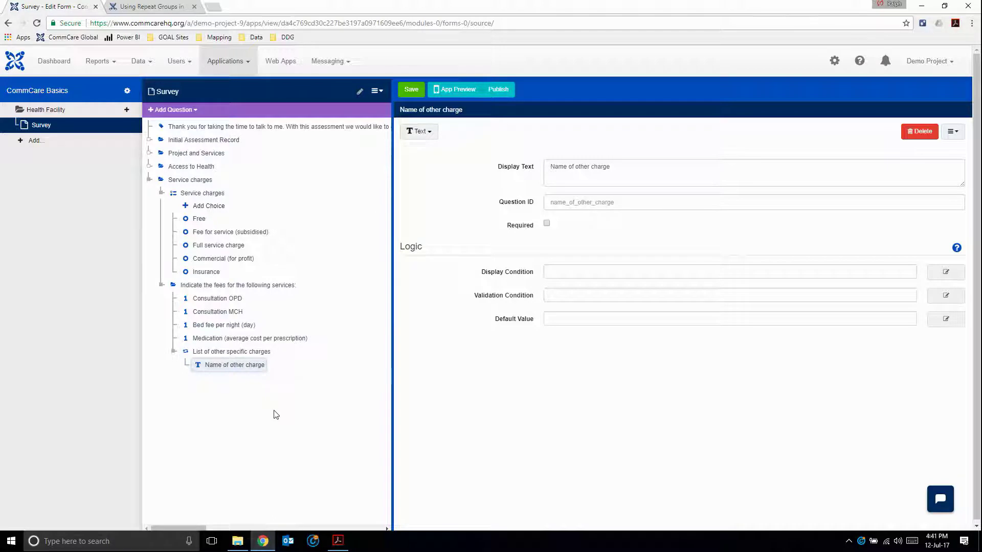
Add an integer question 'Cost of other service' inside the repeat group
click(172, 109)
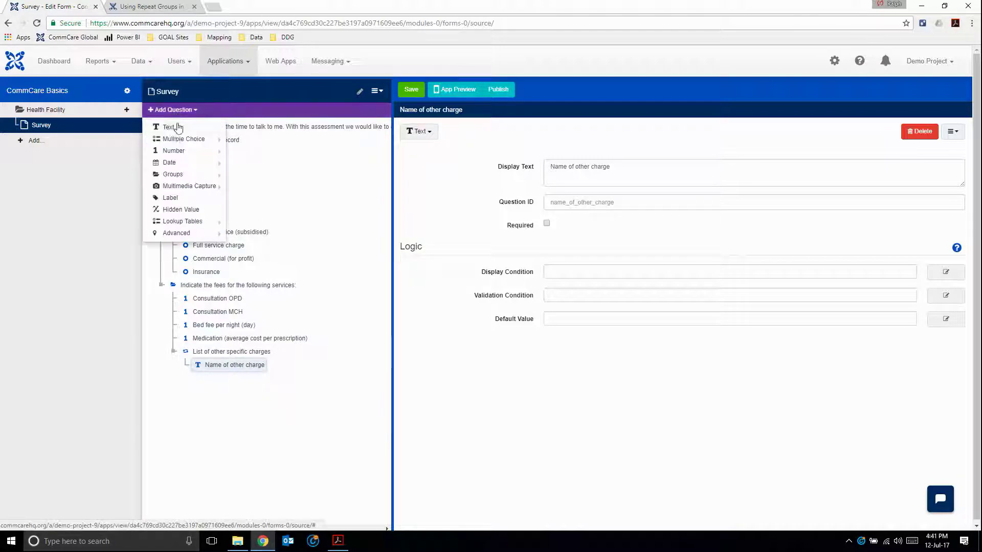
mouse_move(173, 150)
click(245, 150)
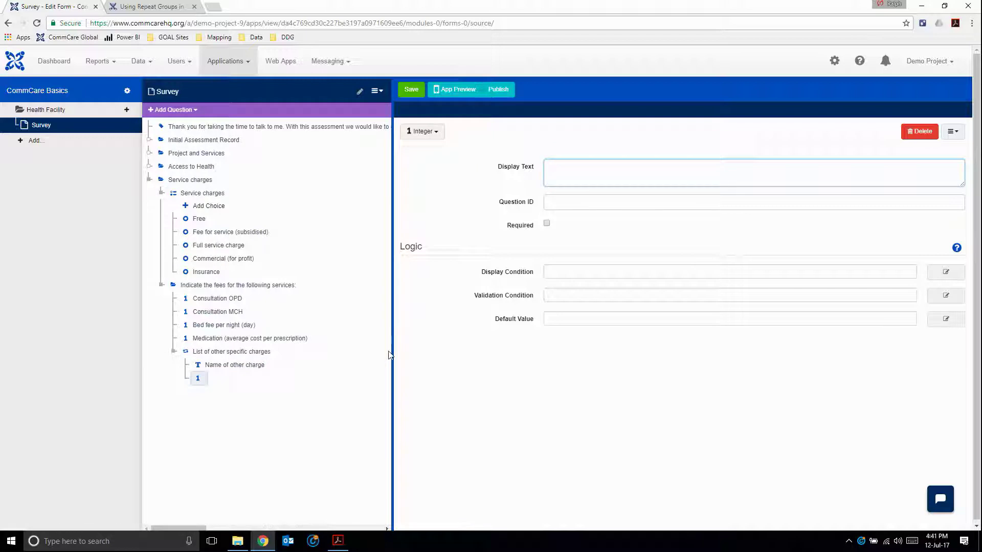
key(alt+Tab)
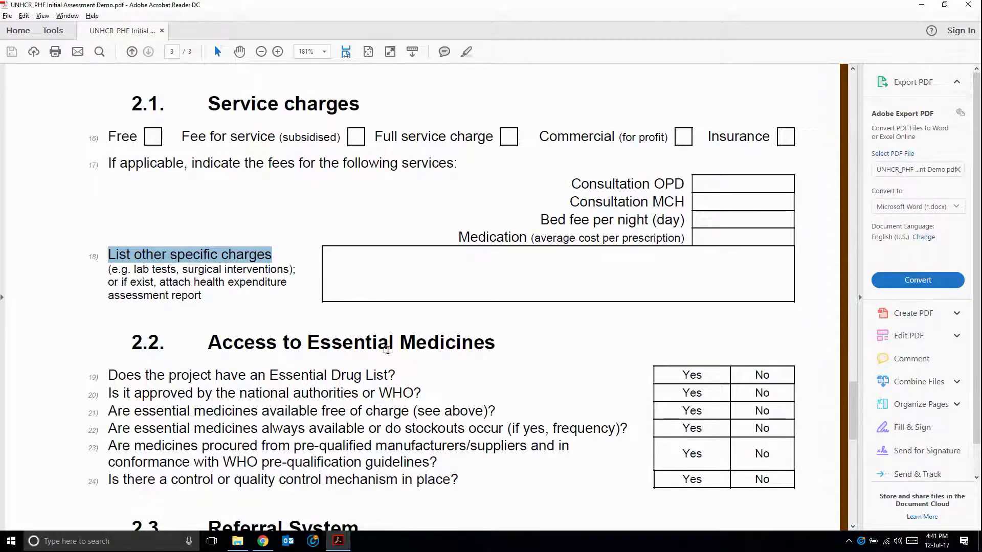
key(alt+Tab)
text(Cost of other service)
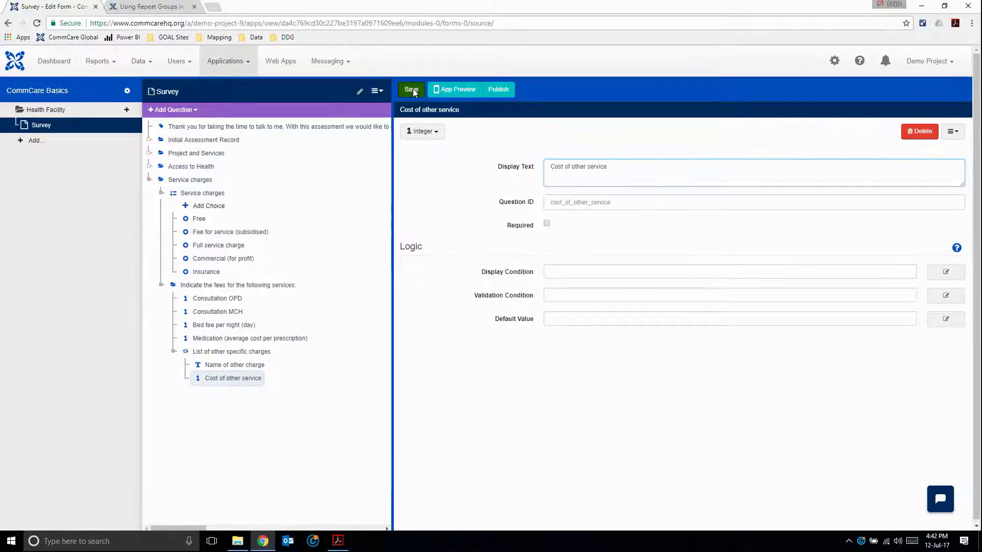
Save the Survey form so the new Service charges section is ready for device testing
click(412, 90)
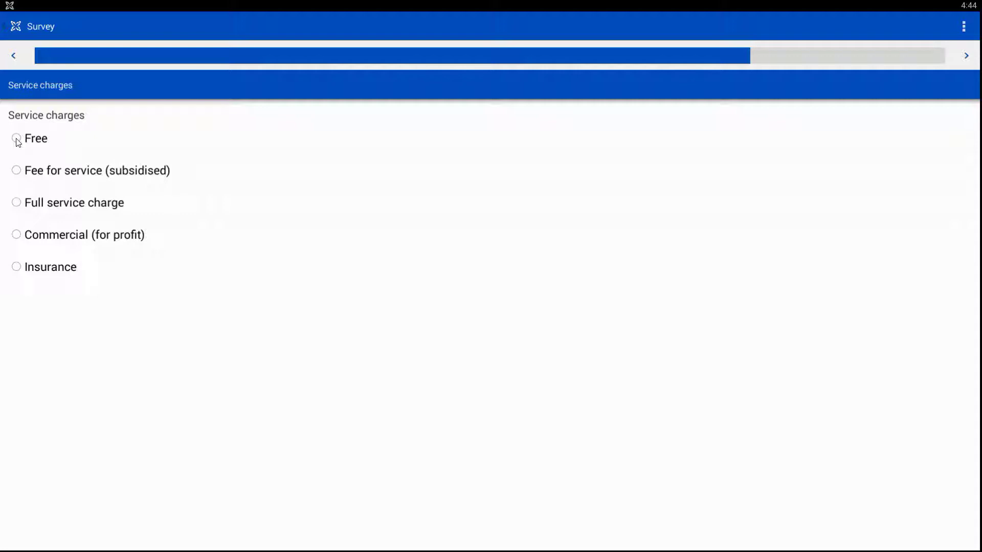
Choose Full service charge, leave the OPD fee blank, and enter the MCH, bed (43) and medication (55) fees
click(17, 204)
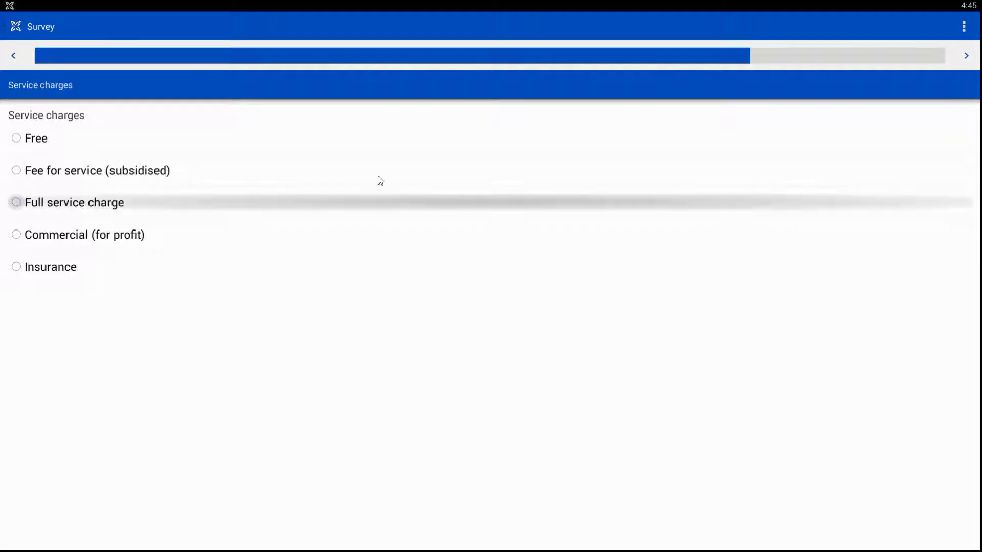
click(967, 56)
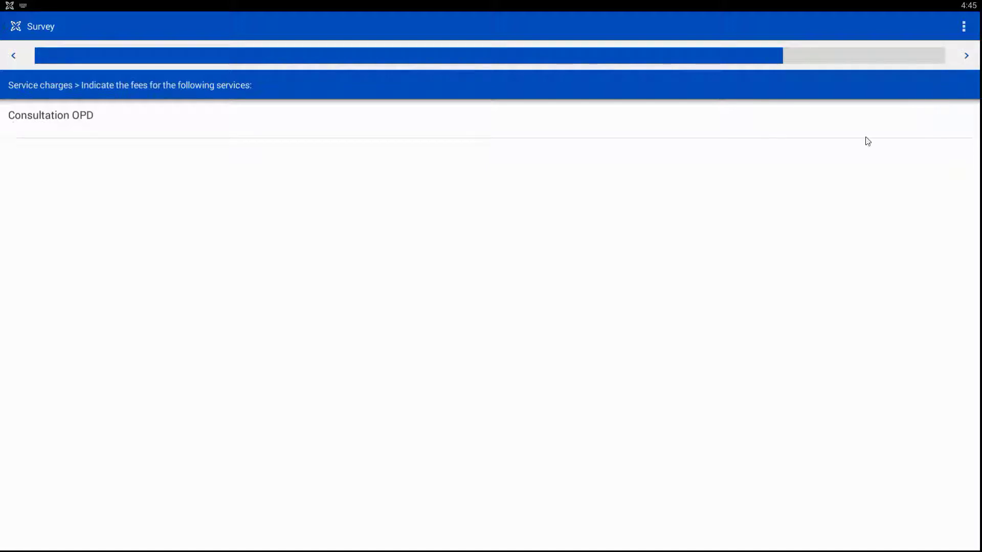
text(0)
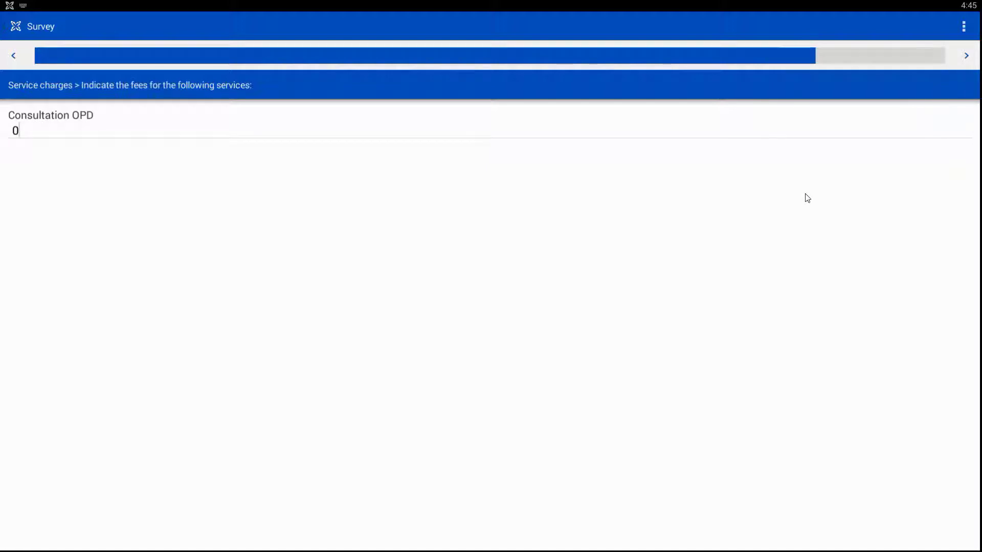
key(BackSpace)
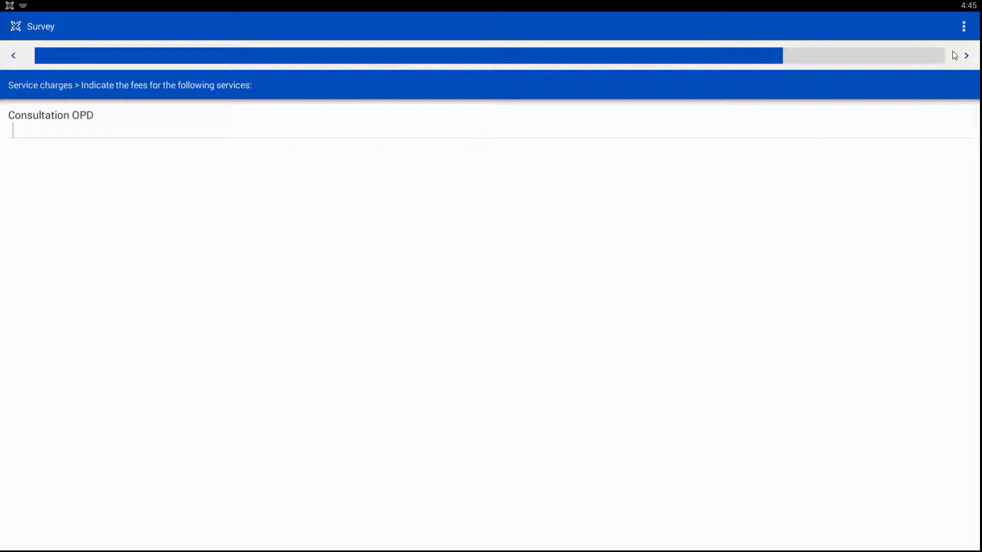
click(966, 55)
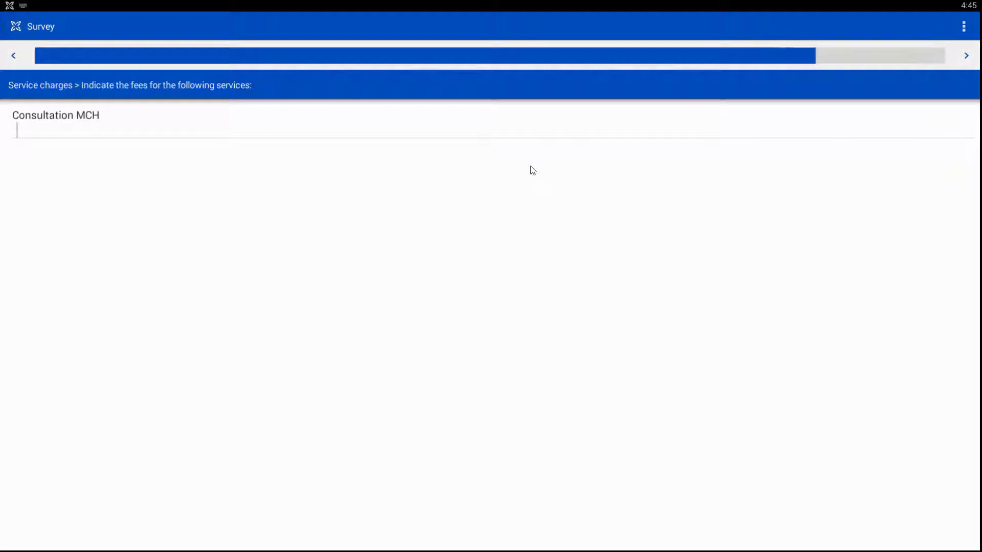
text(34)
click(966, 56)
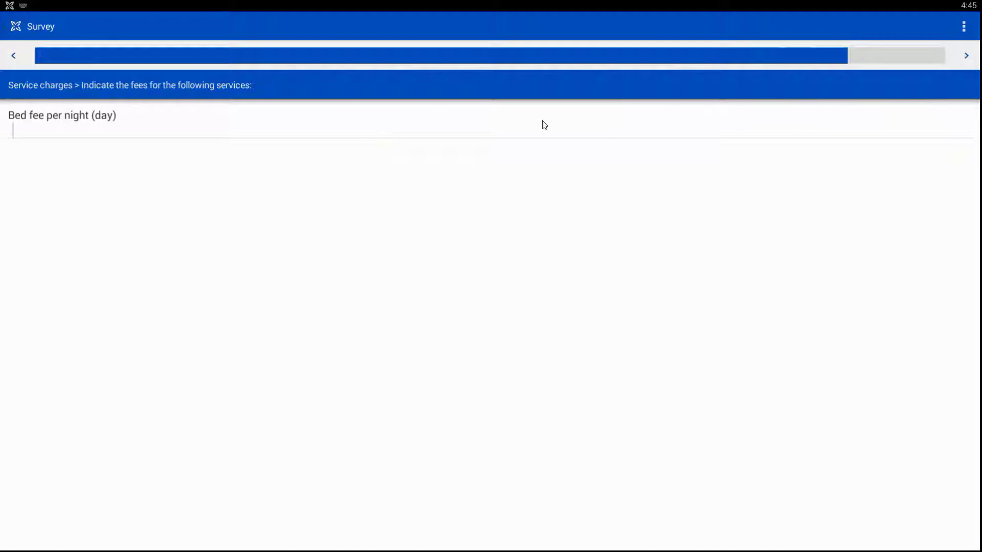
text(43)
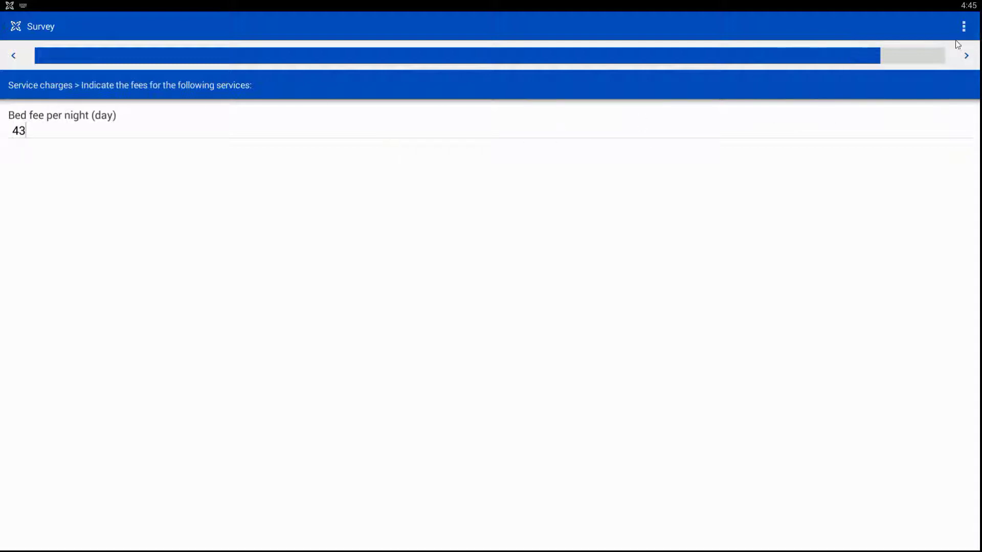
click(966, 56)
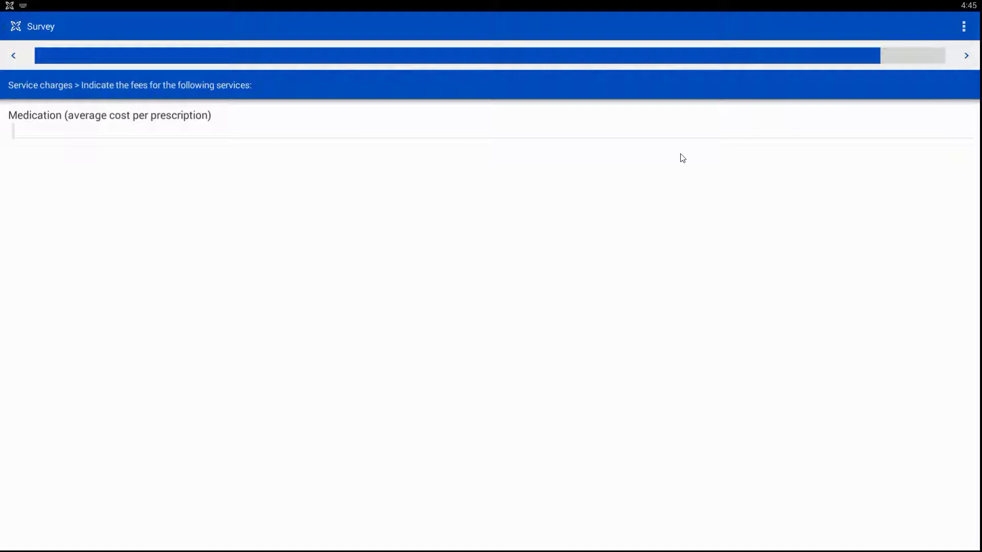
text(55)
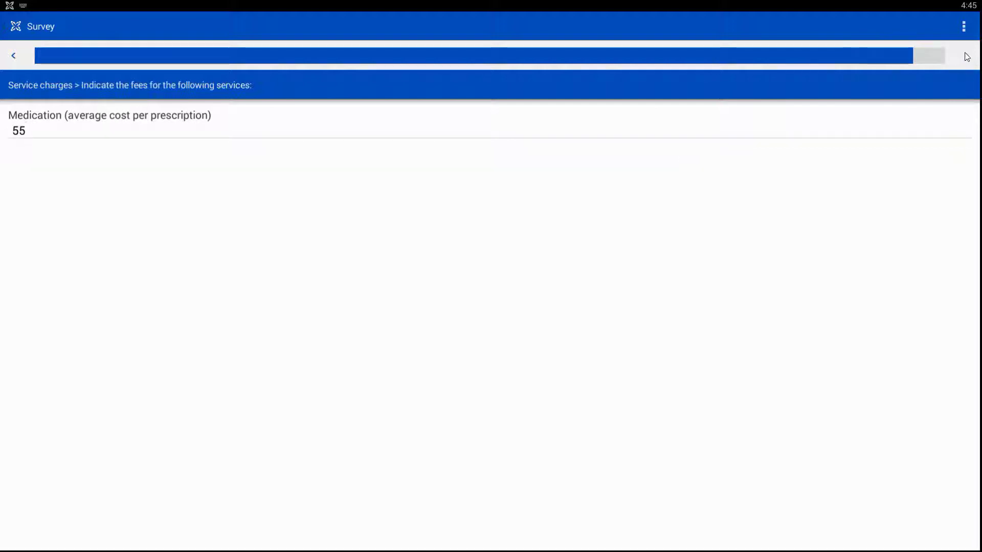
click(965, 57)
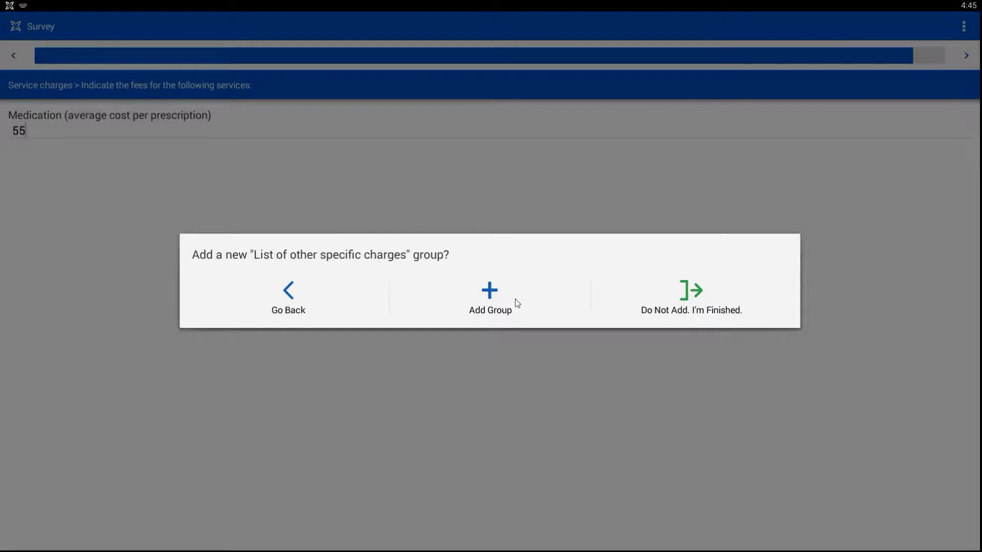
Add an other charge named 'lab tests', copied from the assessment PDF, costing 34
click(494, 297)
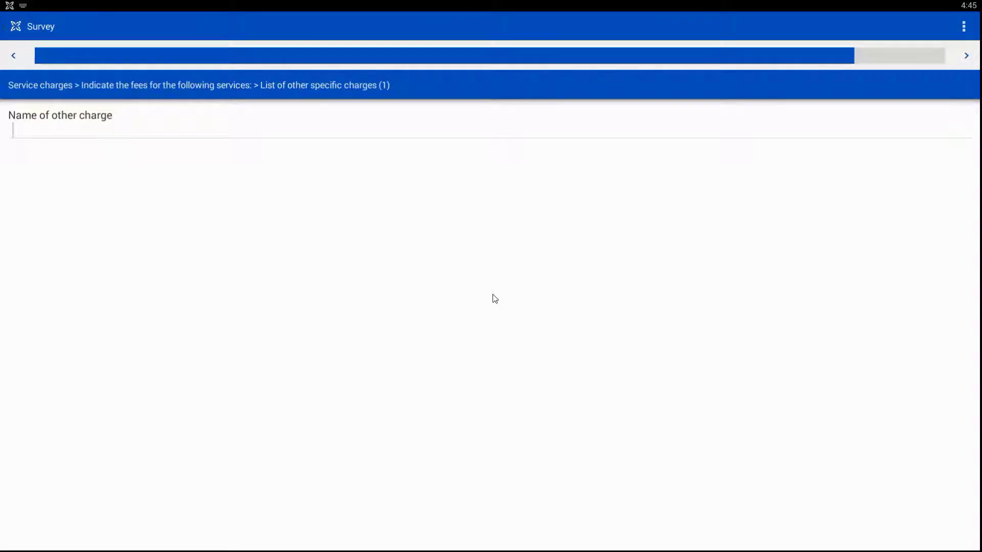
key(alt+Tab)
key(alt+Tab)
key(alt+Tab)
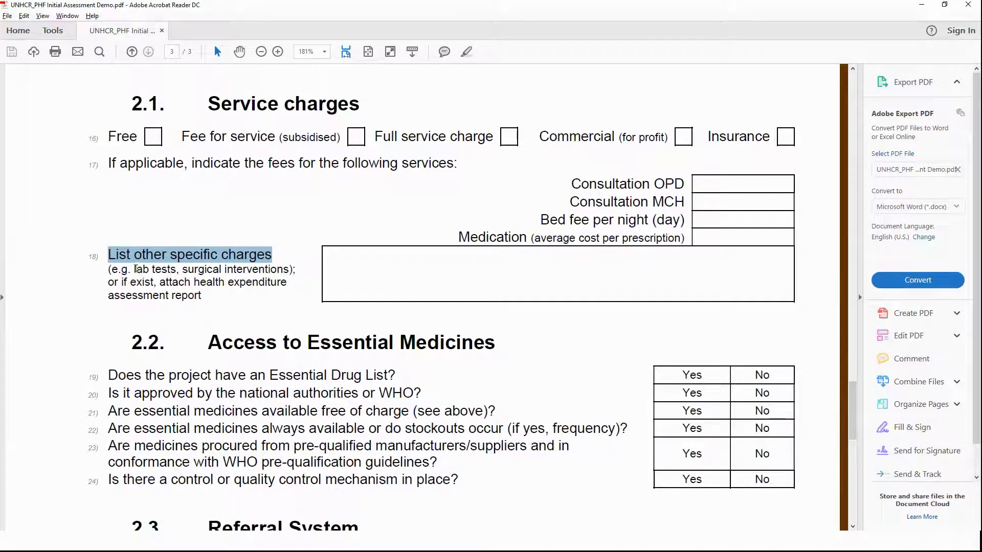
drag(137, 270, 177, 269)
key(ctrl+c)
key(alt+Tab)
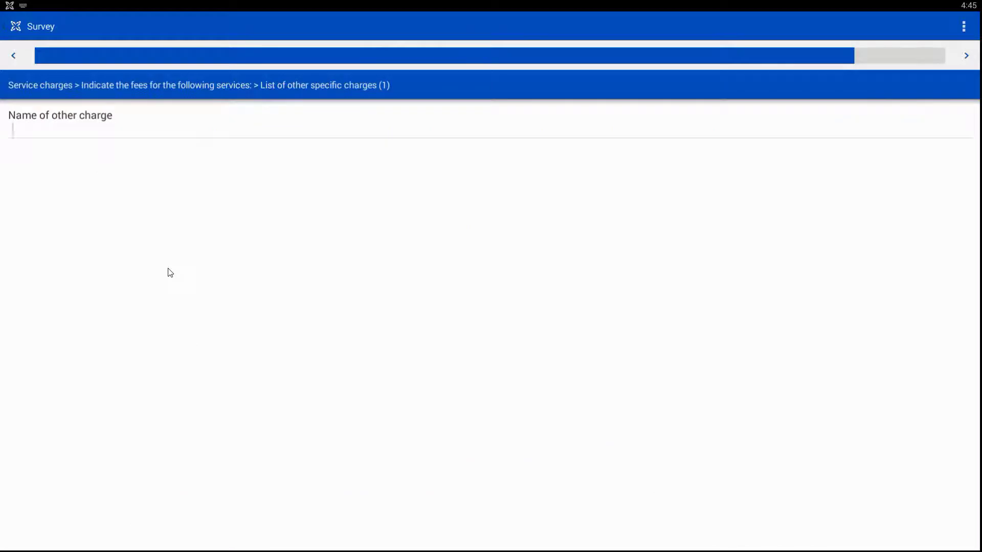
key(ctrl+v)
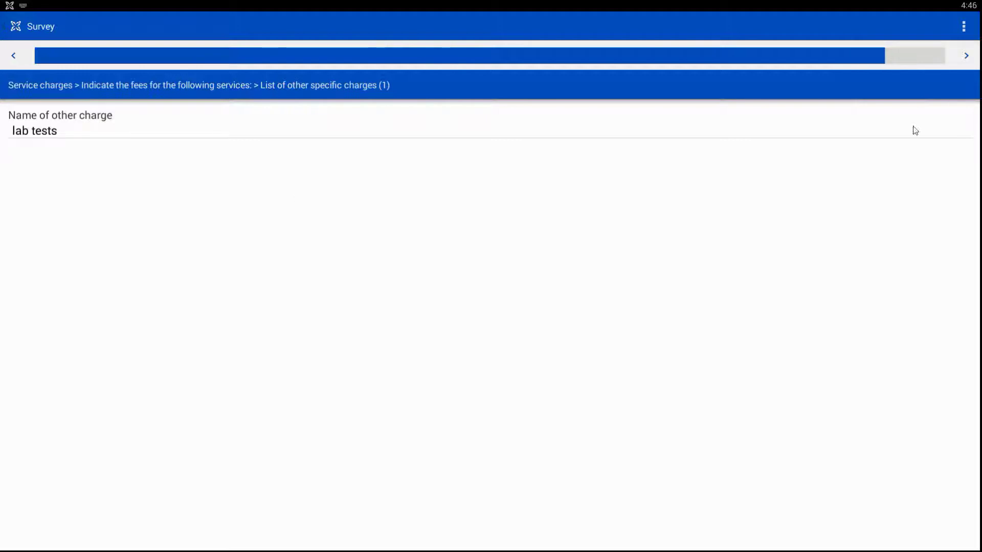
click(966, 56)
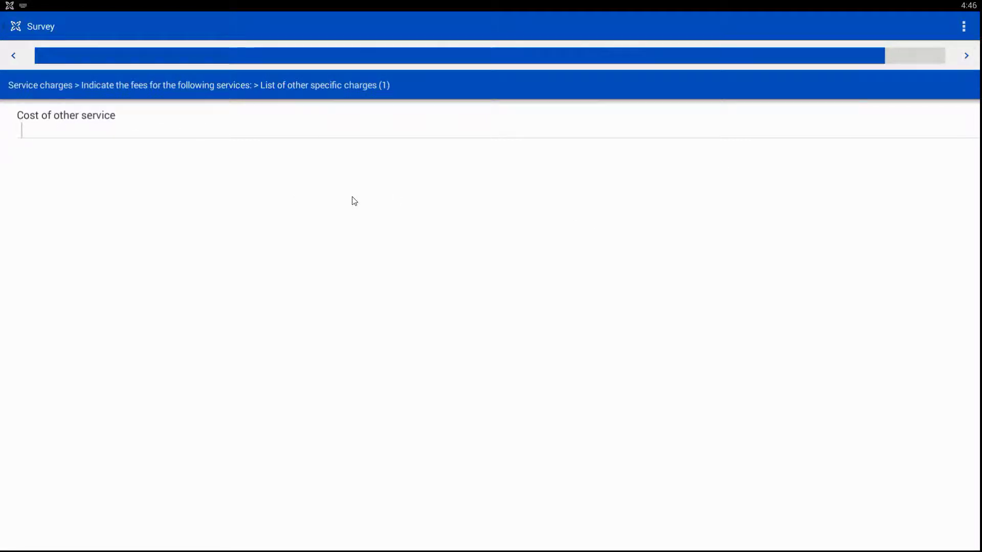
key(alt+Tab)
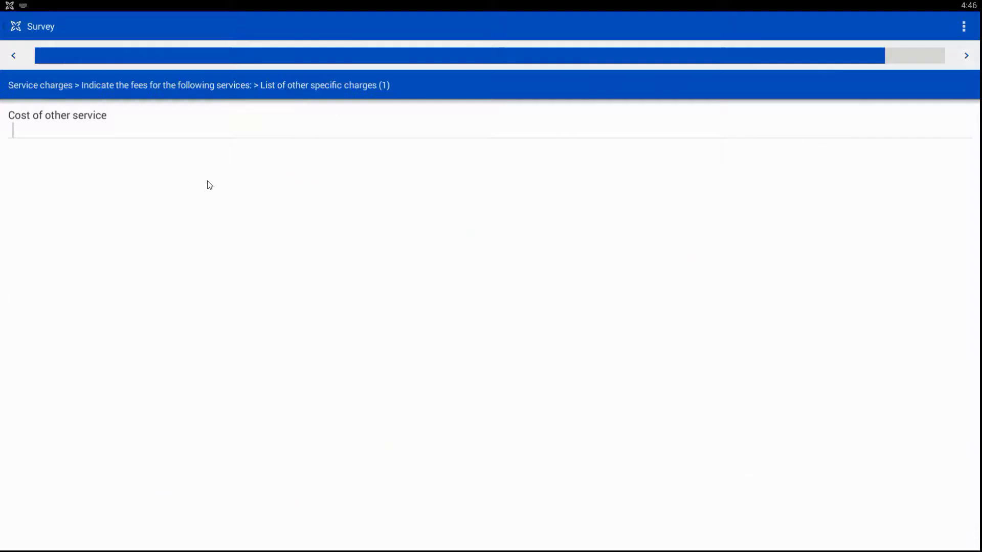
text(34)
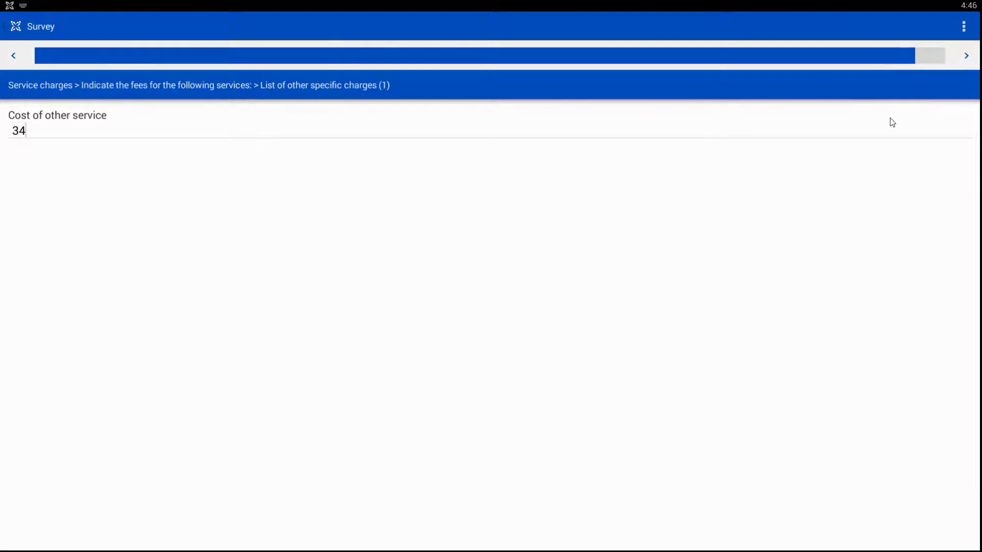
click(966, 55)
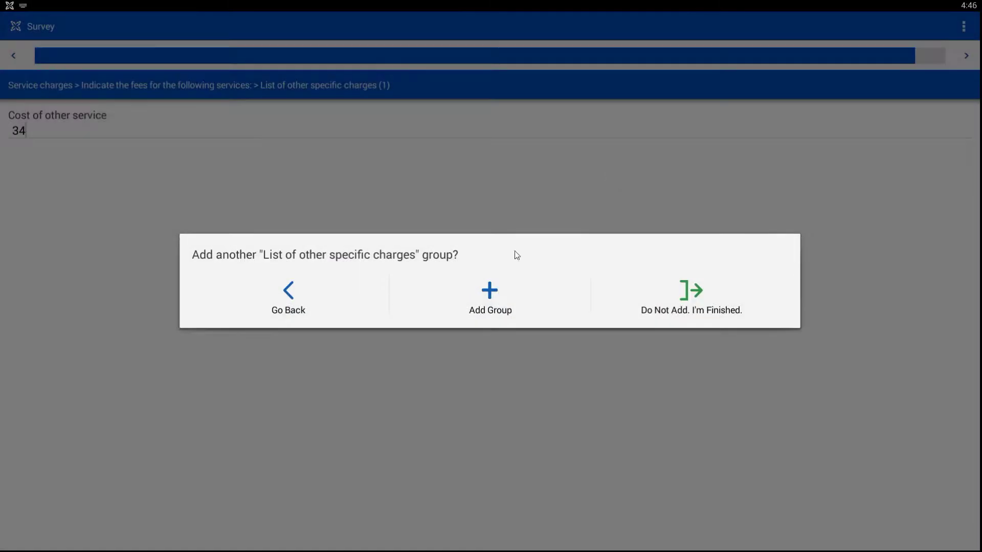
Add a second other charge costing 400, then finish and submit the survey
click(489, 297)
key(alt+Tab)
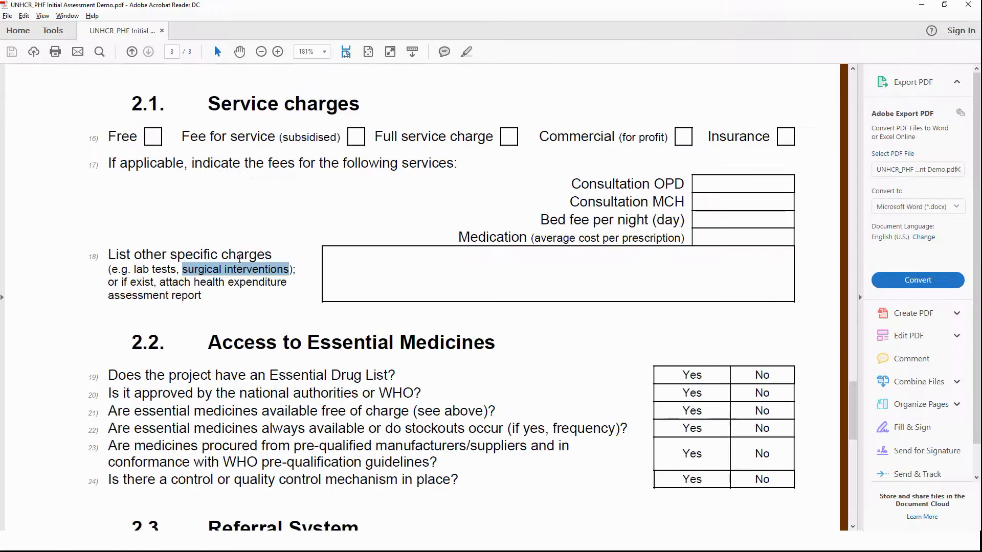
key(alt+Tab)
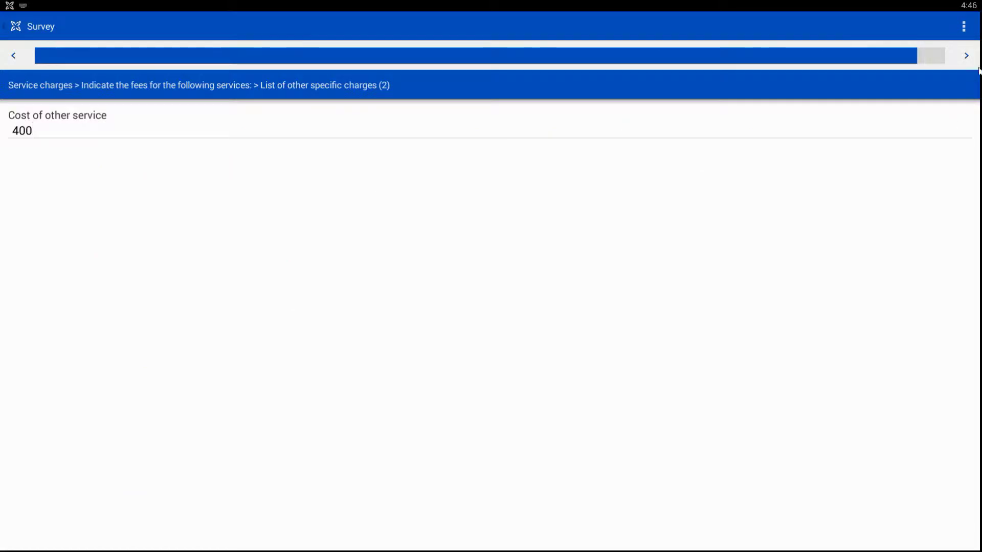
click(966, 57)
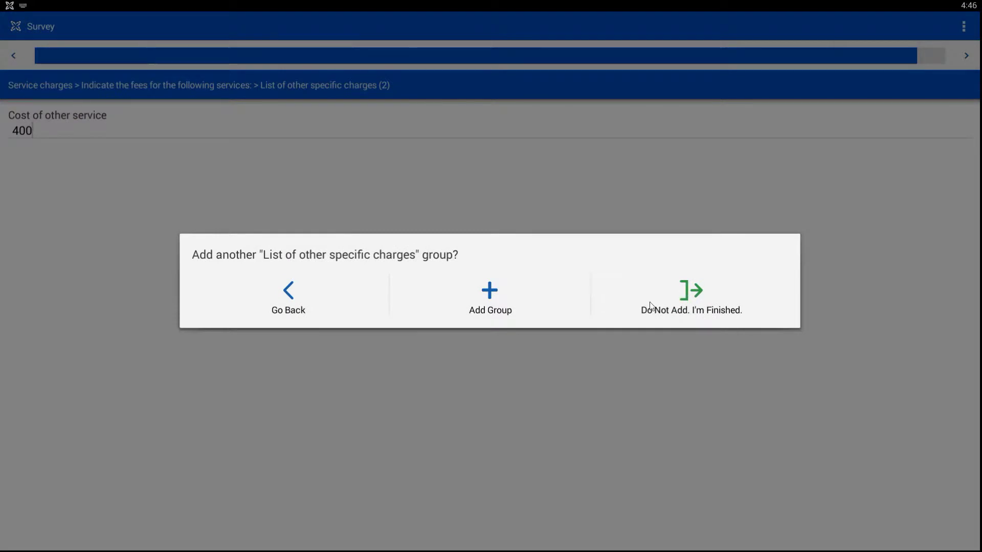
click(694, 298)
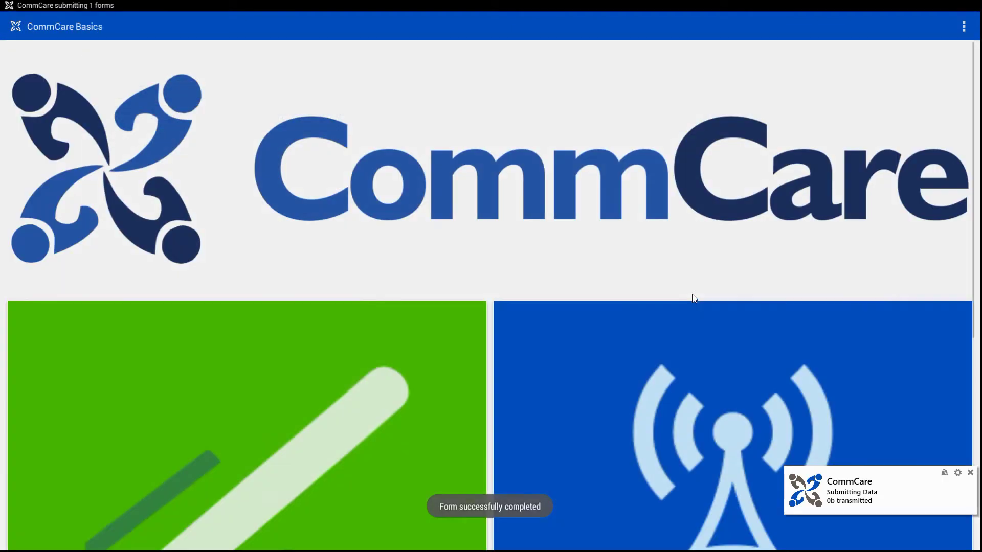